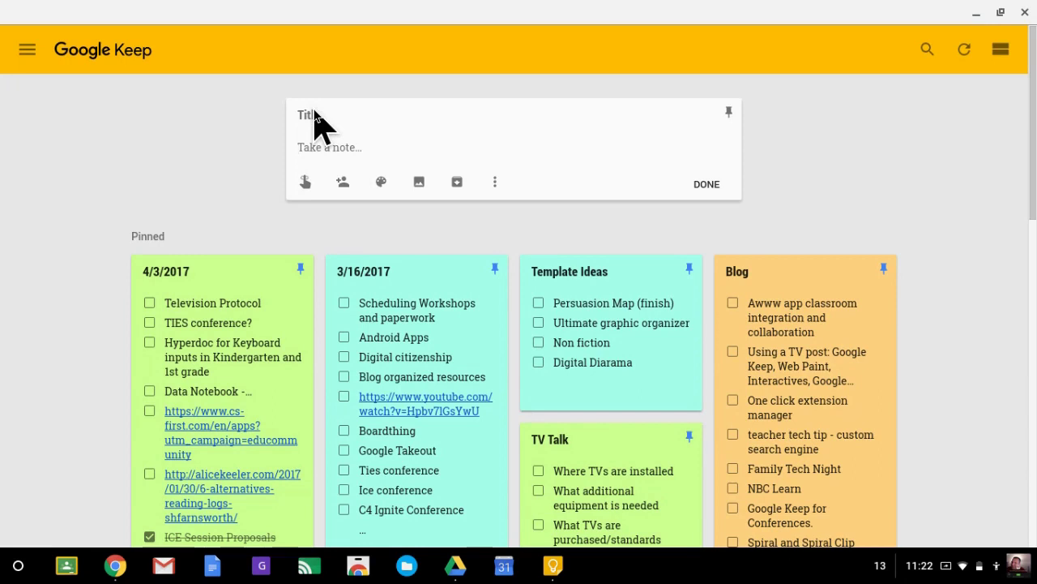
Step: Title the new note "Collaborative Note with a Student"
left_click(314, 119)
type("k")
key("BackSpace")
type("Collaborative Note with a Student")
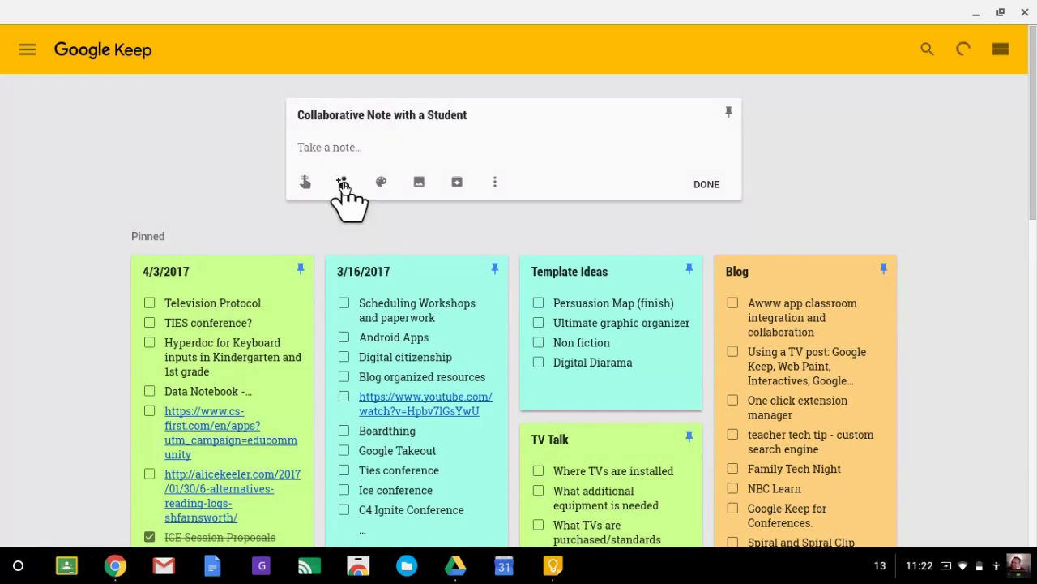
Step: Share the note with the first suggested workshop account and save the collaborator
left_click(343, 183)
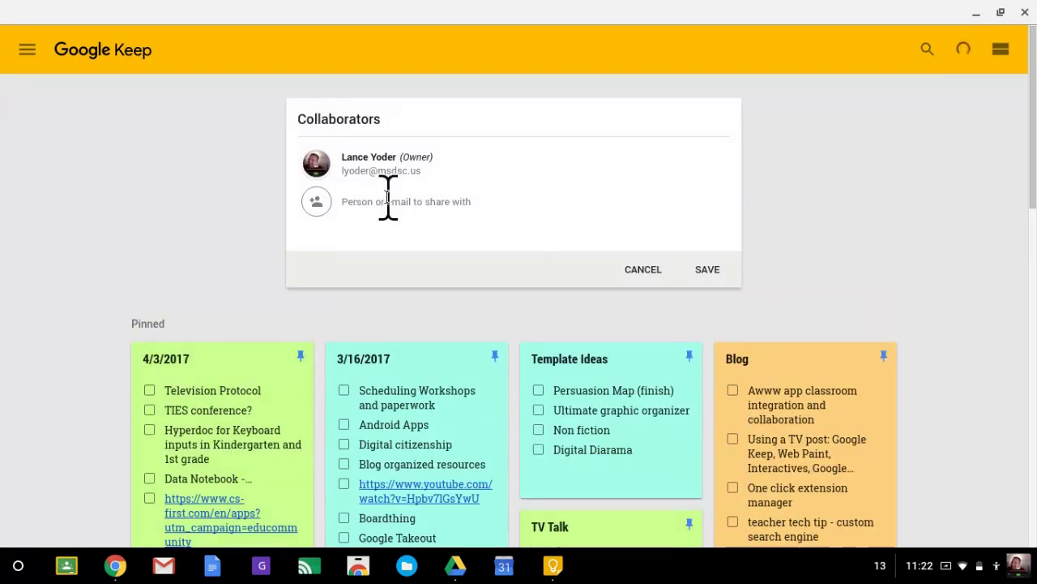
type("workshop1")
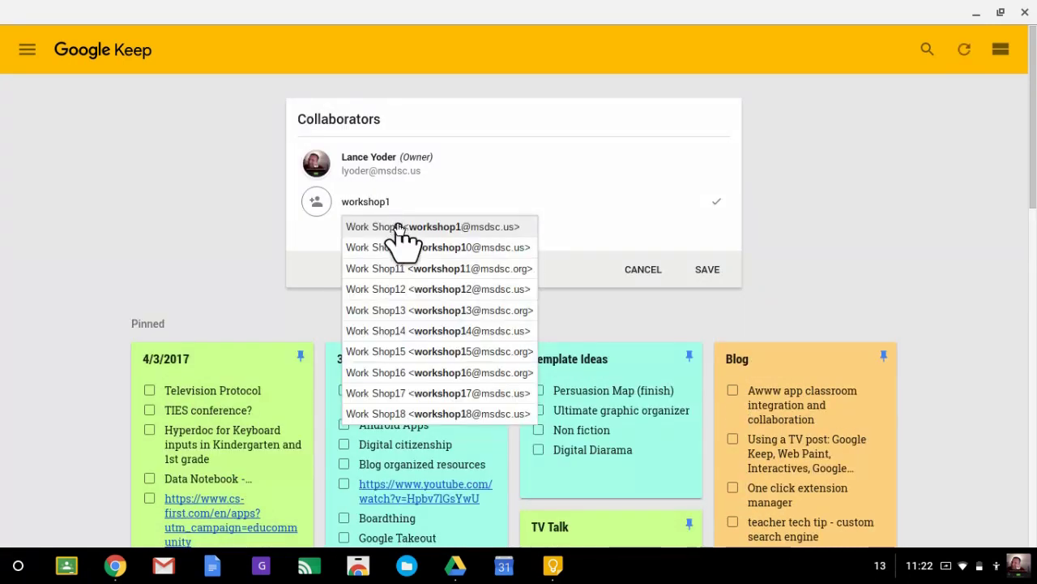
left_click(398, 228)
left_click(698, 270)
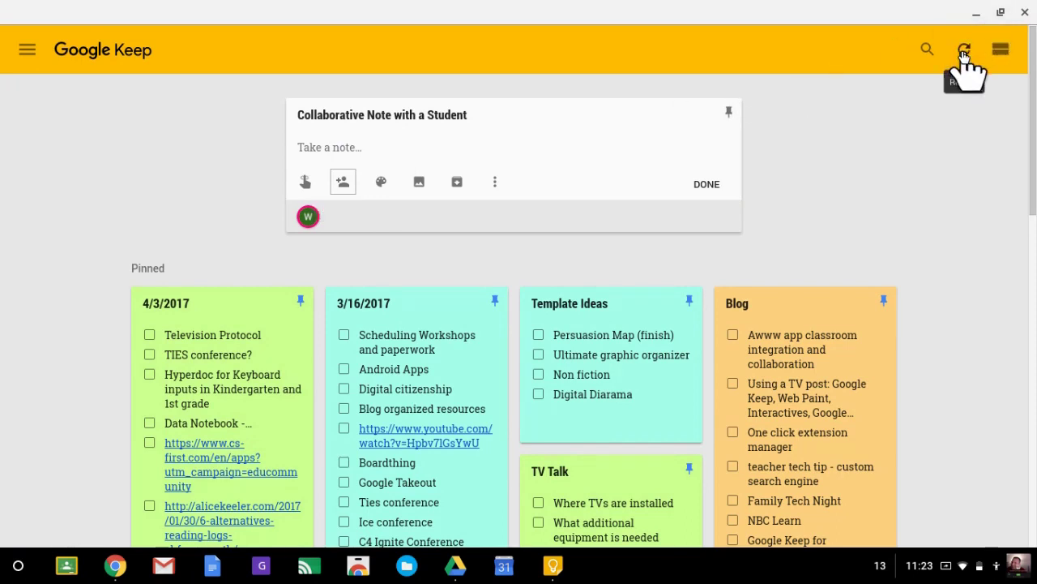
Step: Turn the note body into a checklist and enter "Do research on Google Keep" as its first item
left_click(320, 149)
left_click(494, 182)
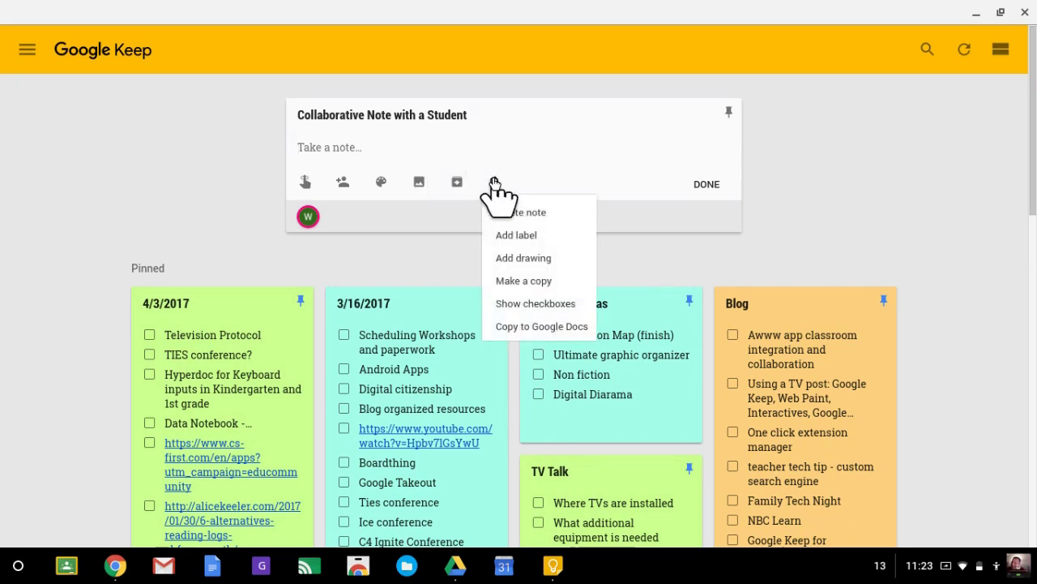
left_click(523, 303)
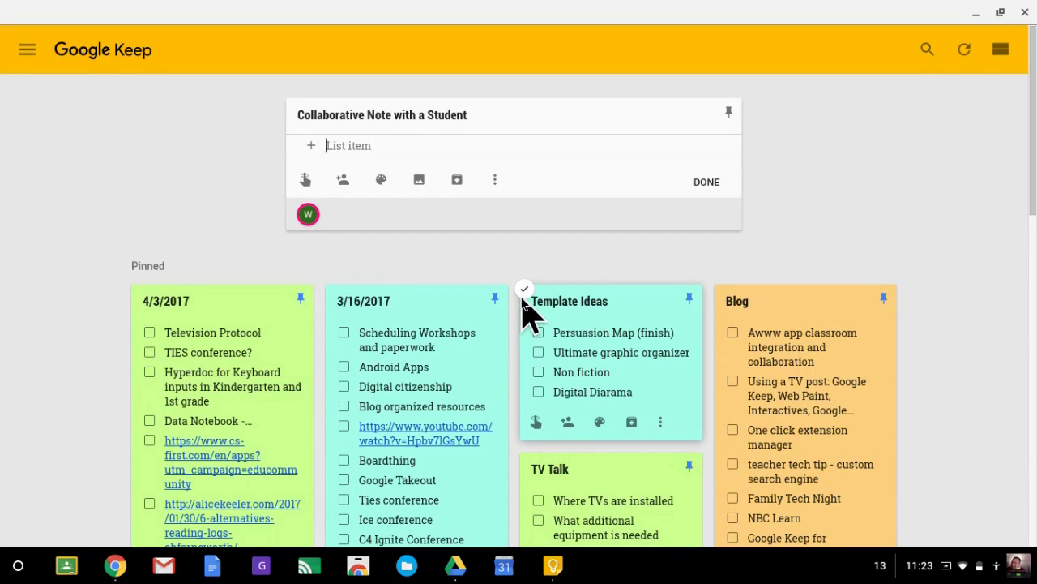
type("Do research on Google Keep")
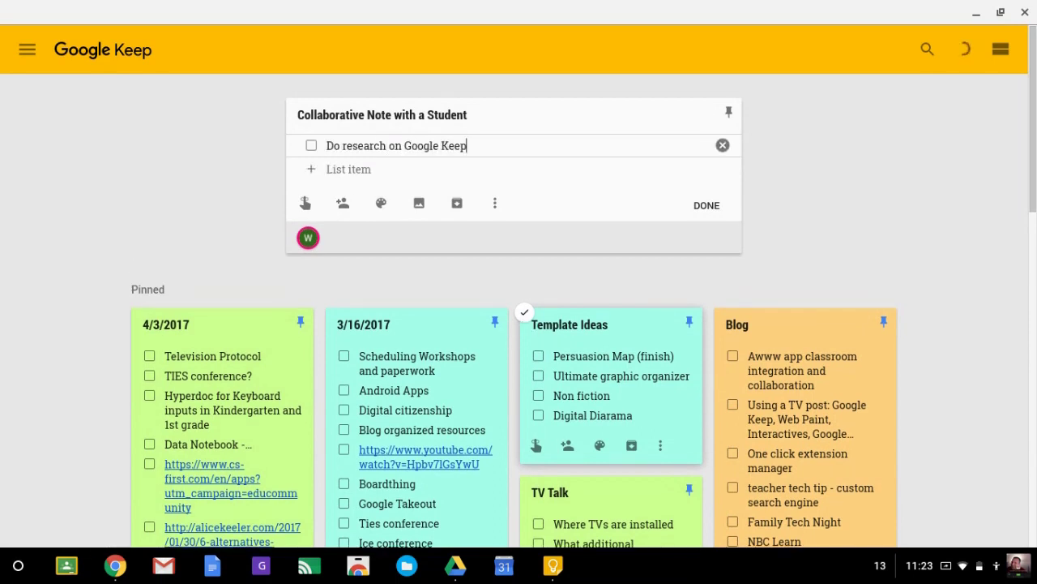
Step: Add the checklist items "Keep track of what I need to accomplish", "Create a presentation" and "Create a video tutorial", and close the note
key("Return")
type("Keep track of what I need to accomplish")
key("Return")
type("Create a presentation")
key("Return")
type("Create a video tutorial")
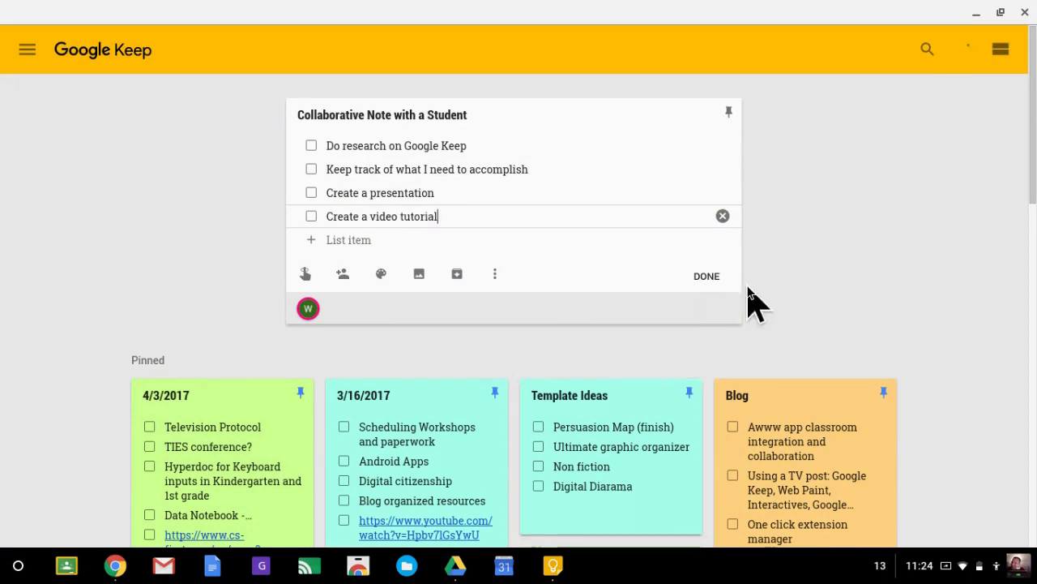
key("Escape")
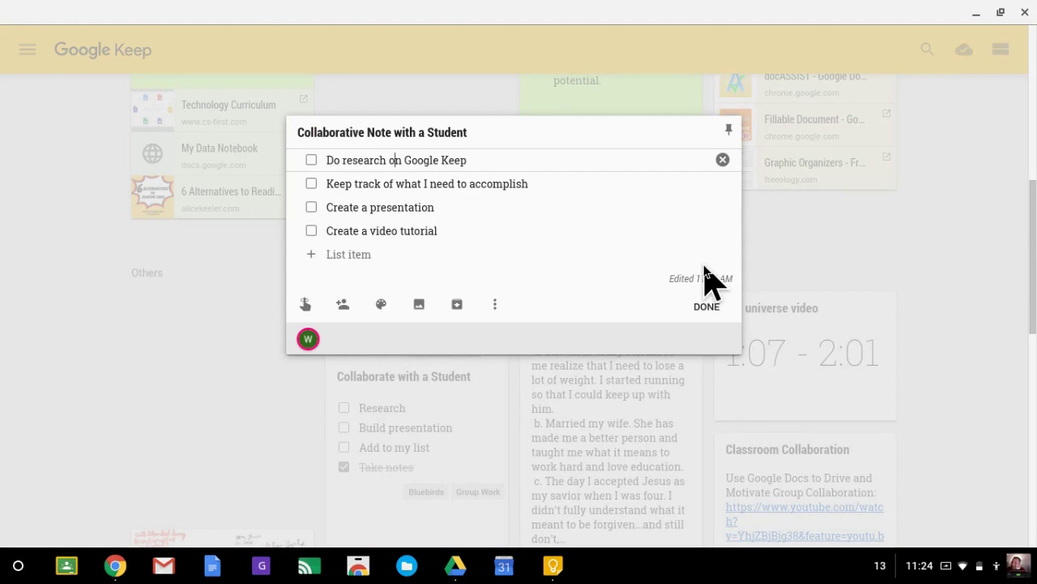
Step: Append "(Fake Student)" to the "Do research on Google Keep" item and check it off
left_click(474, 162)
type("(Fake Student)")
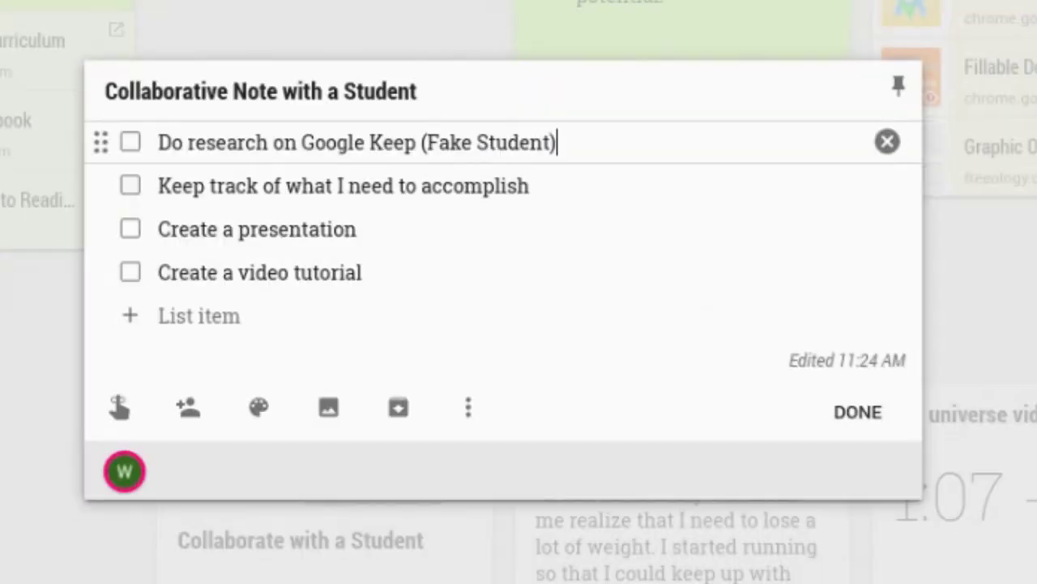
left_click(131, 142)
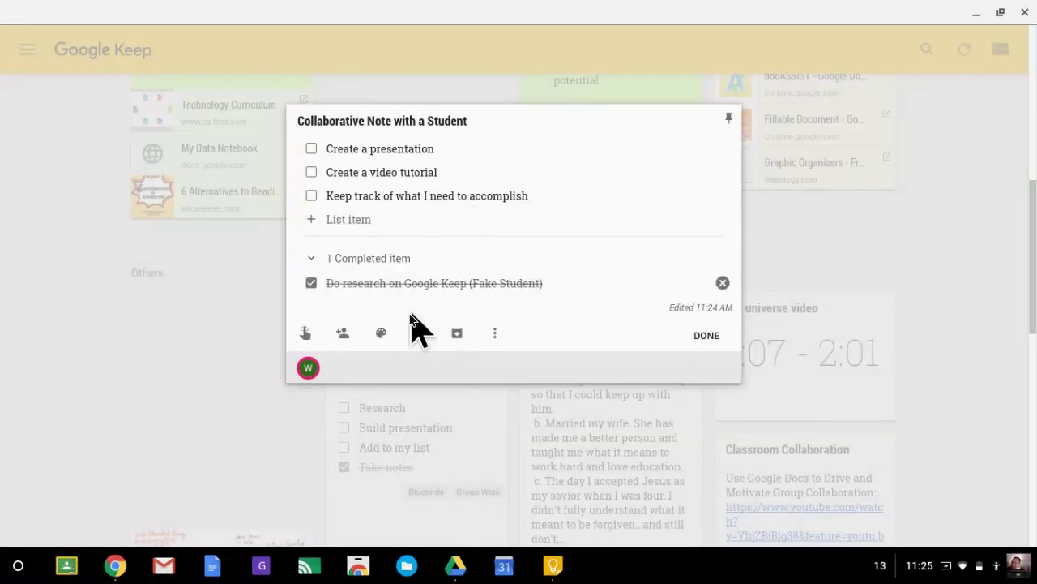
Step: Create a label named "The Eagles" on the collaborative note
mouse_move(381, 335)
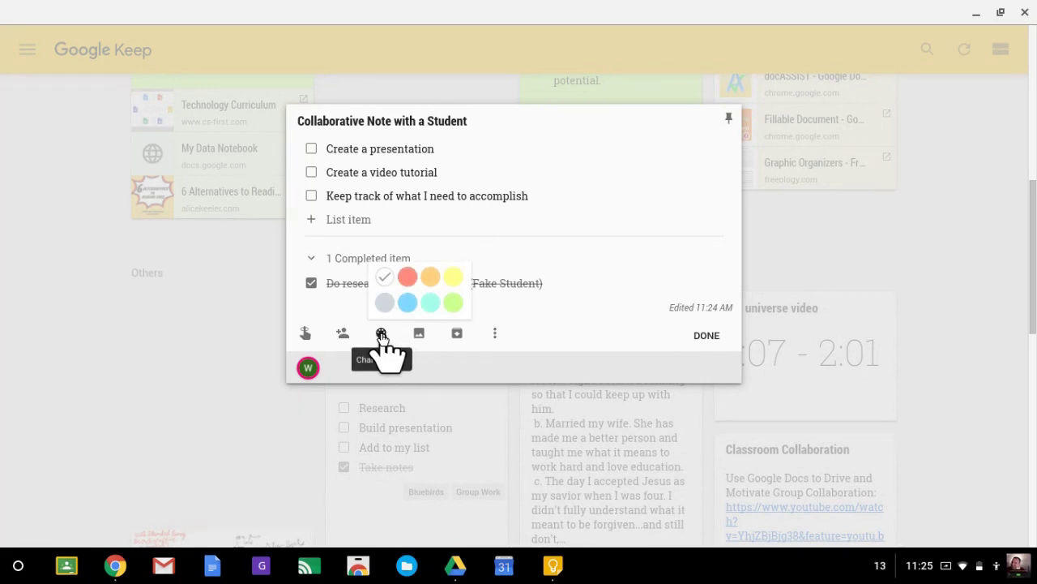
left_click(495, 335)
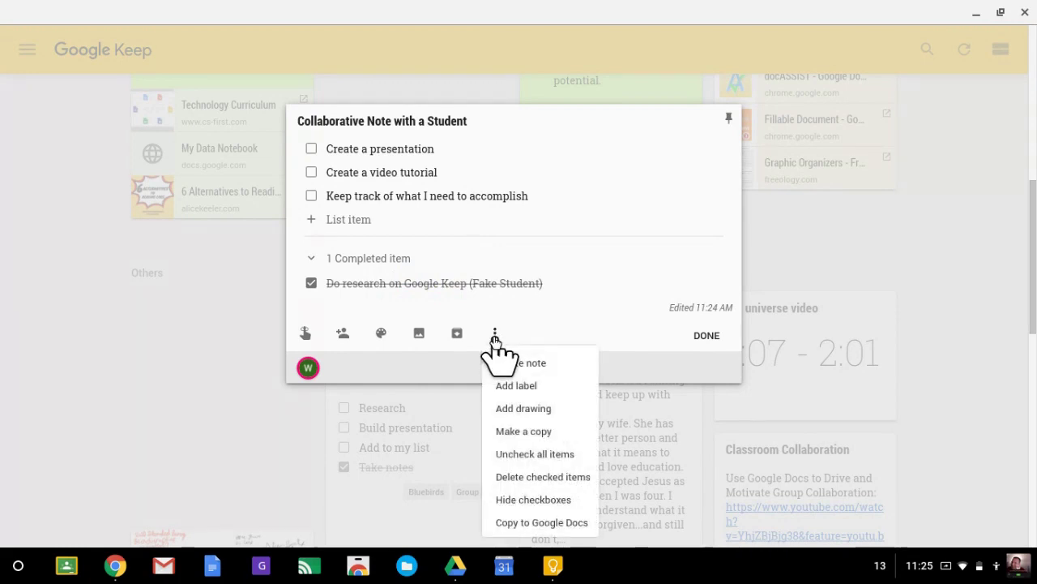
left_click(527, 385)
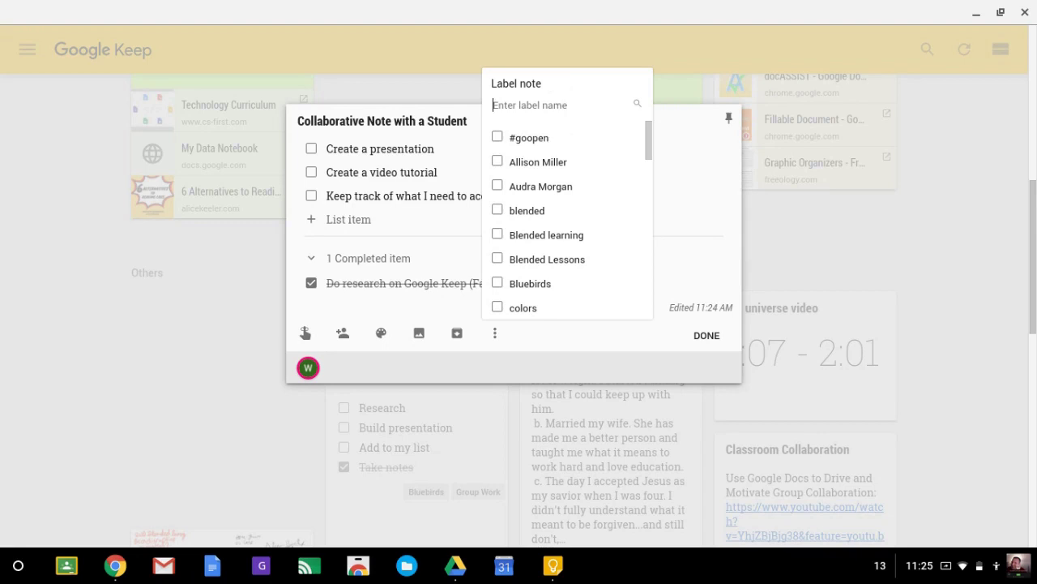
type("The Eagles")
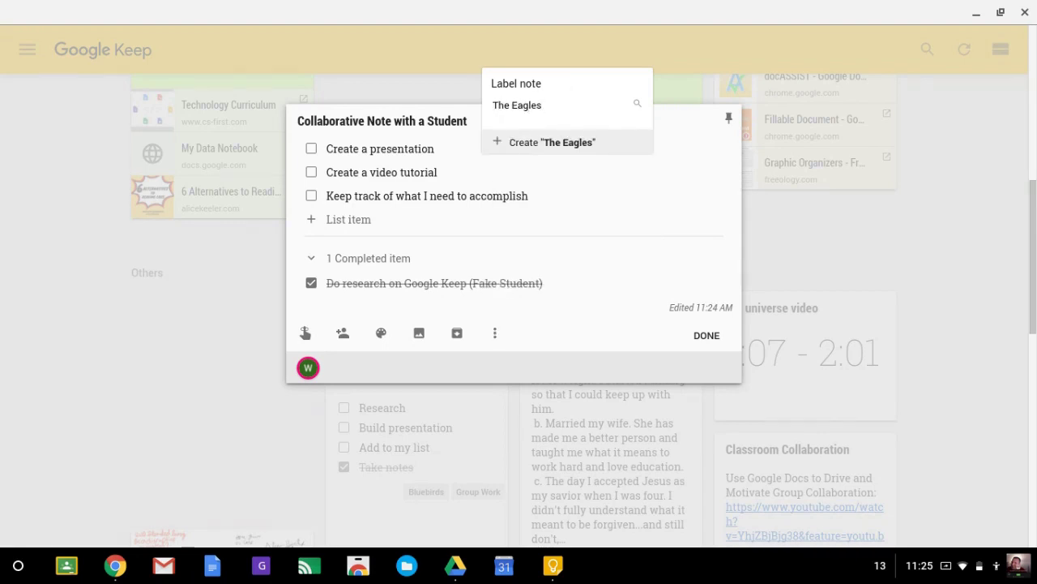
key("Return")
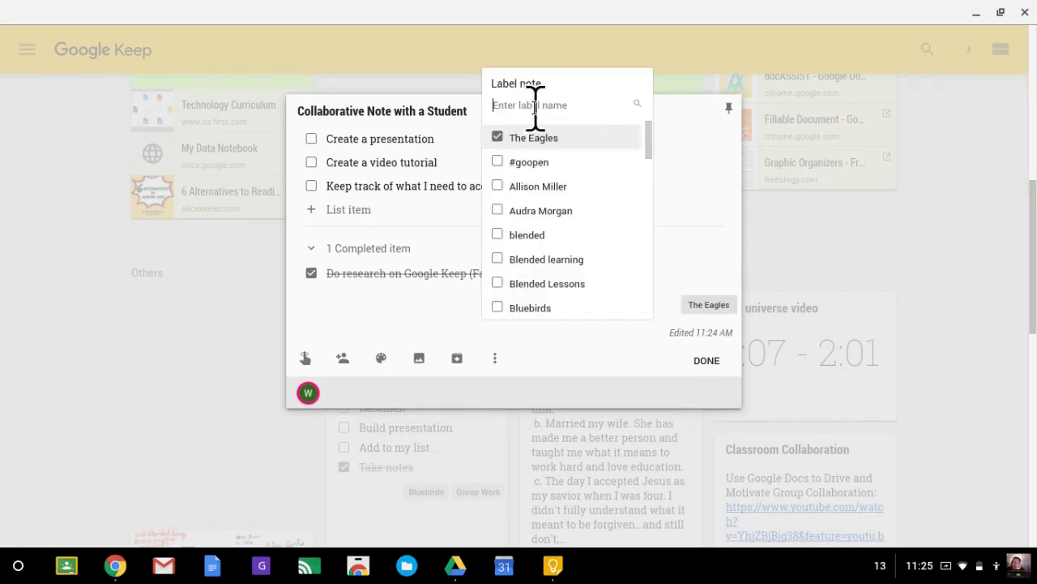
Step: Create a second label named "Google Keep" on the note and close the note
type("Google Kp")
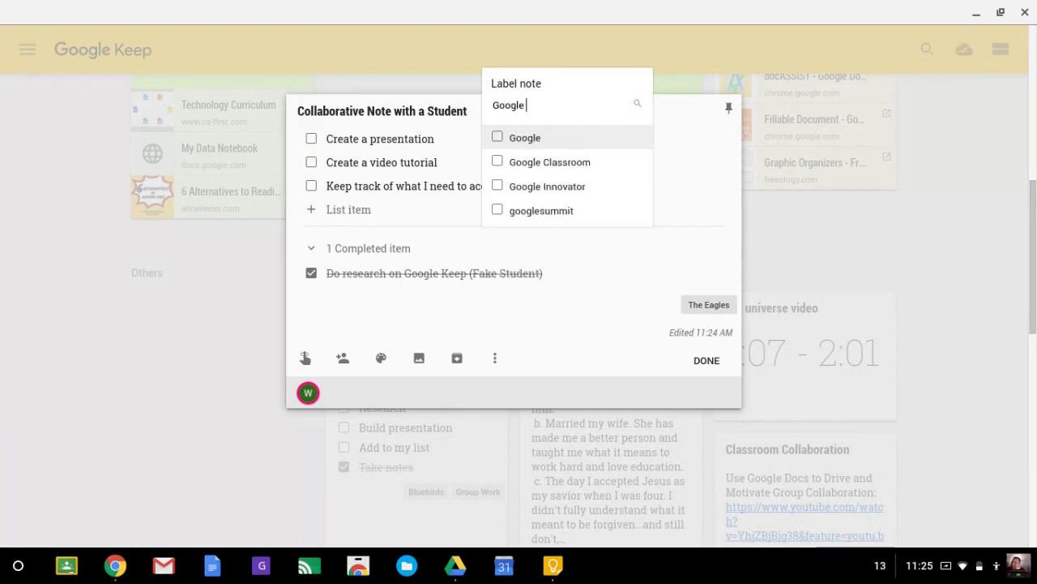
key("BackSpace")
type("eep")
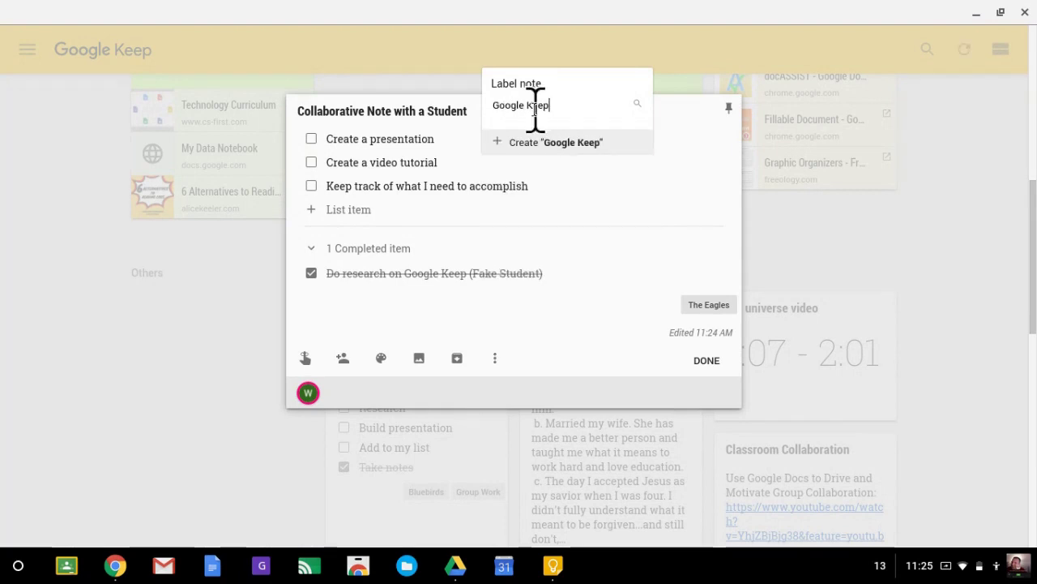
key("Return")
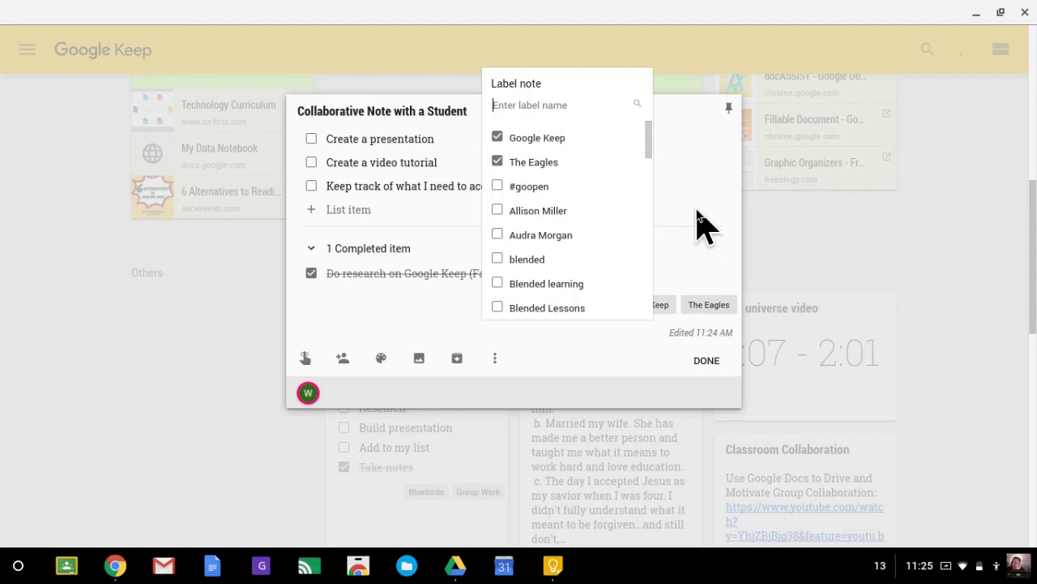
left_click(697, 215)
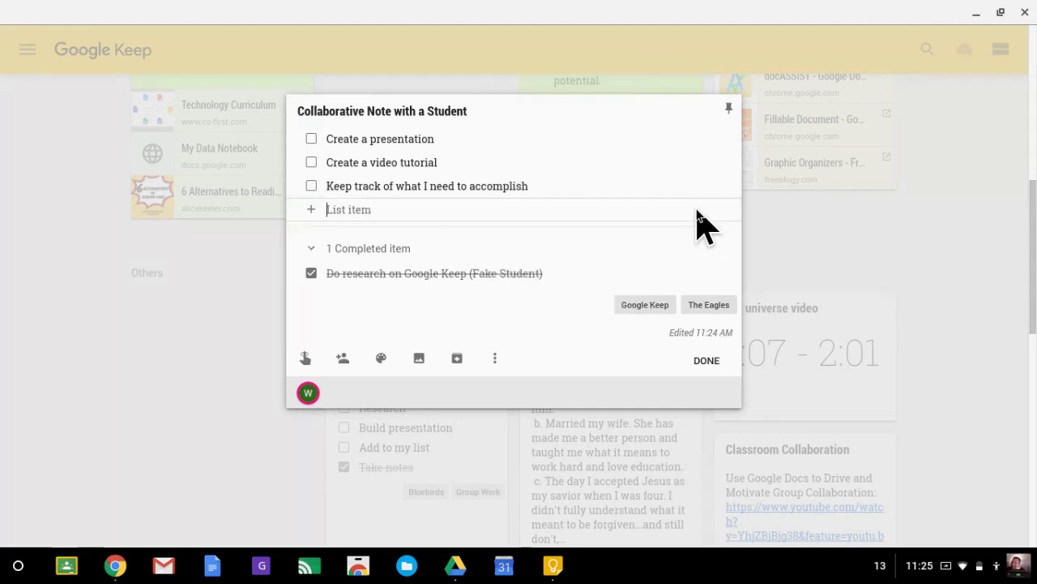
left_click(706, 359)
Step: Show only the notes labelled "The Eagles"
left_click(27, 50)
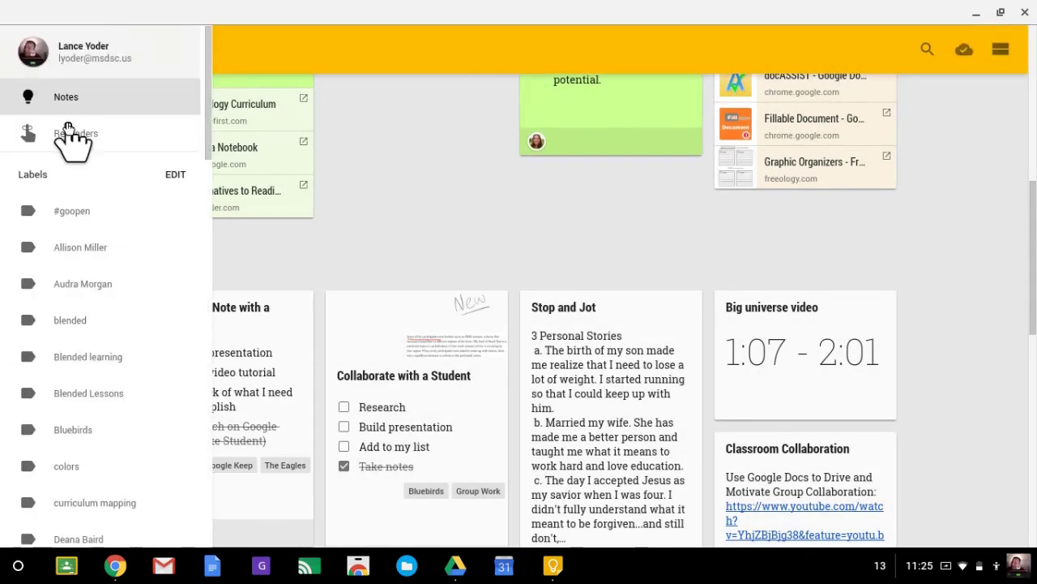
scroll(112, 240, "down", 7)
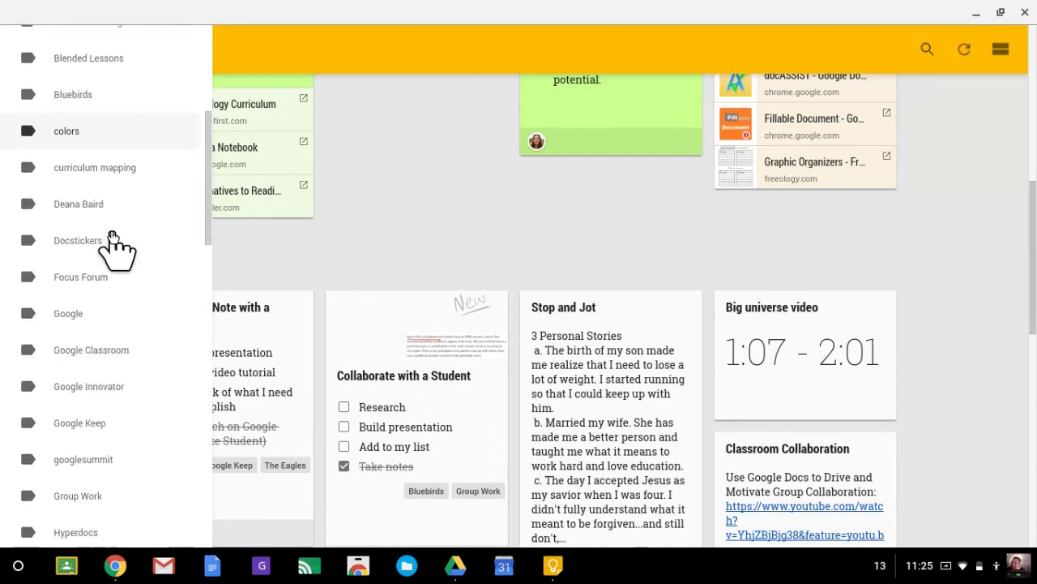
scroll(113, 241, "down", 6)
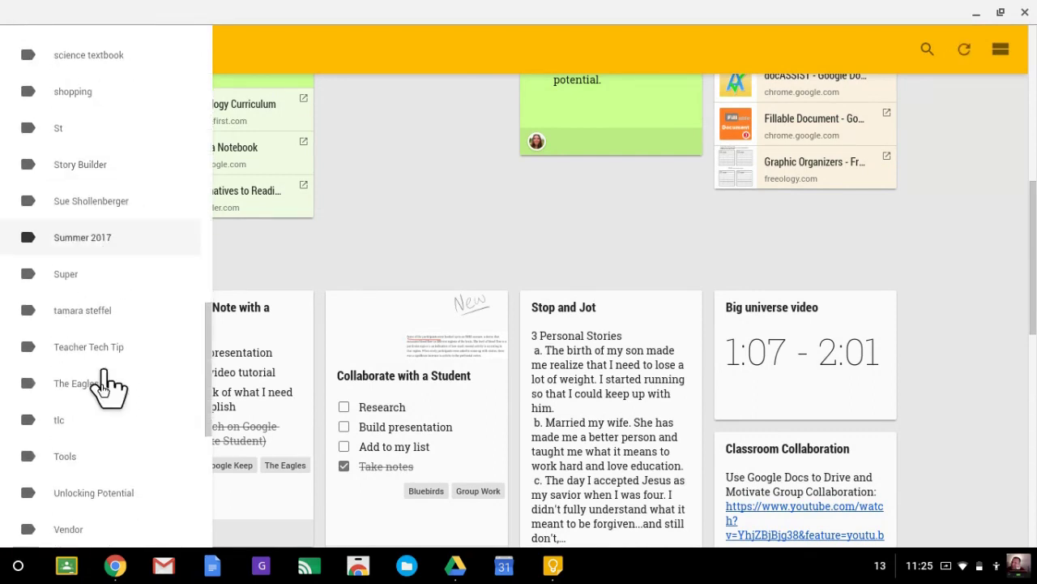
left_click(78, 384)
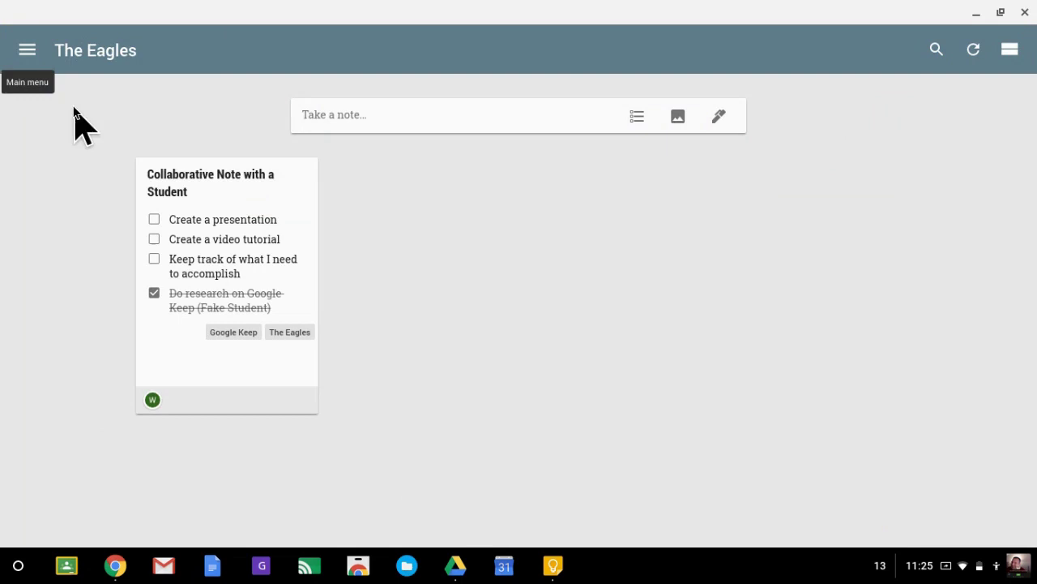
Step: Show only the notes labelled "Google Keep"
left_click(16, 45)
scroll(120, 275, "up", 5)
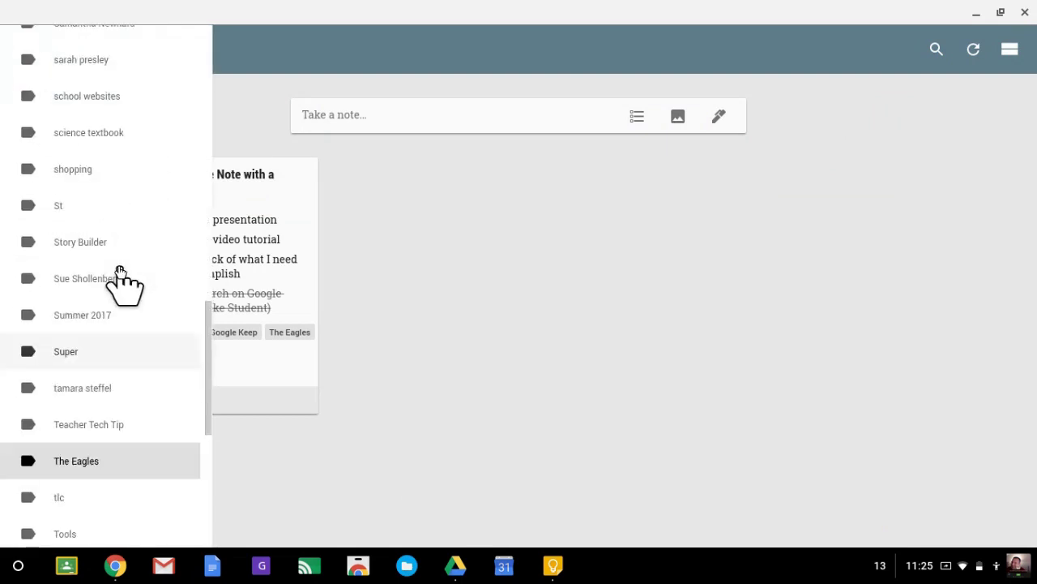
scroll(120, 275, "up", 5)
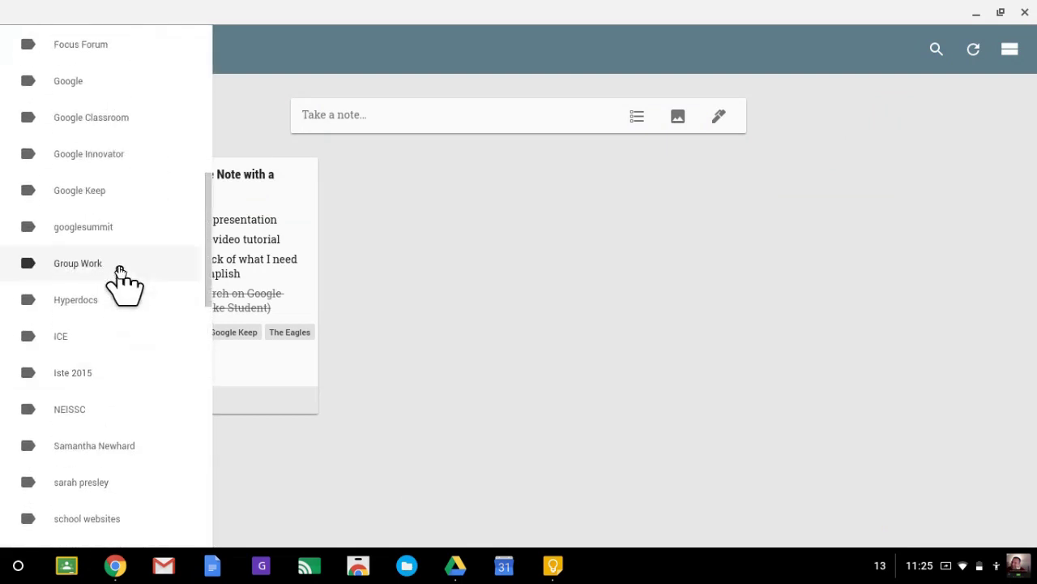
left_click(96, 203)
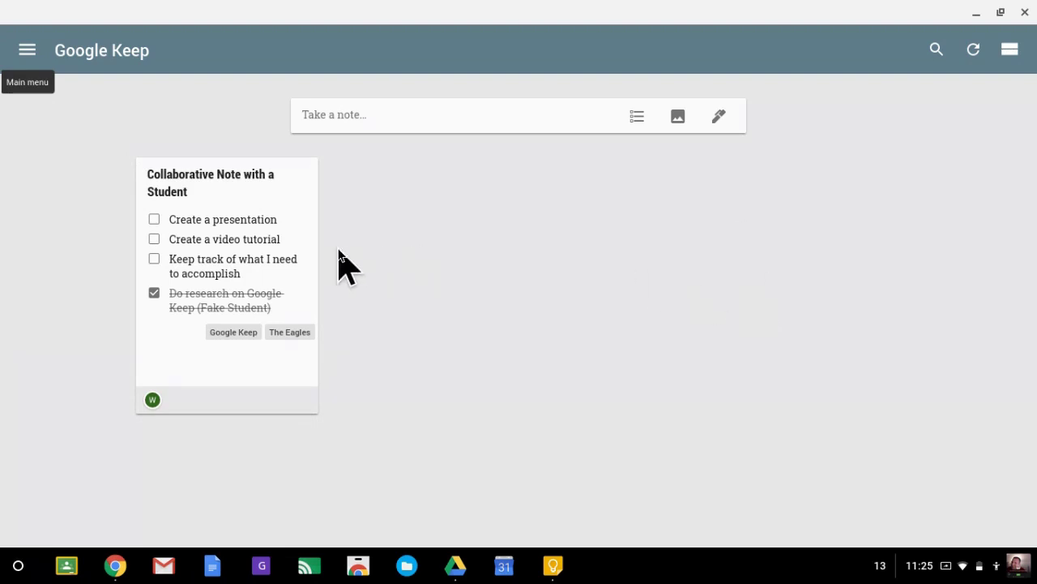
Step: Open the "Collaborative Note with a Student" note and add a blank drawing to it
mouse_move(308, 271)
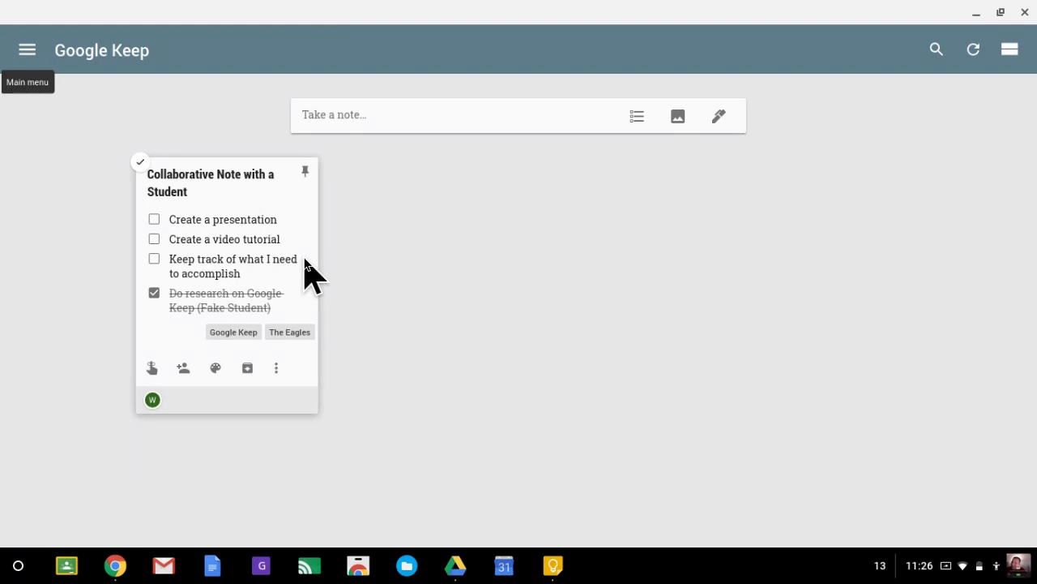
left_click(304, 261)
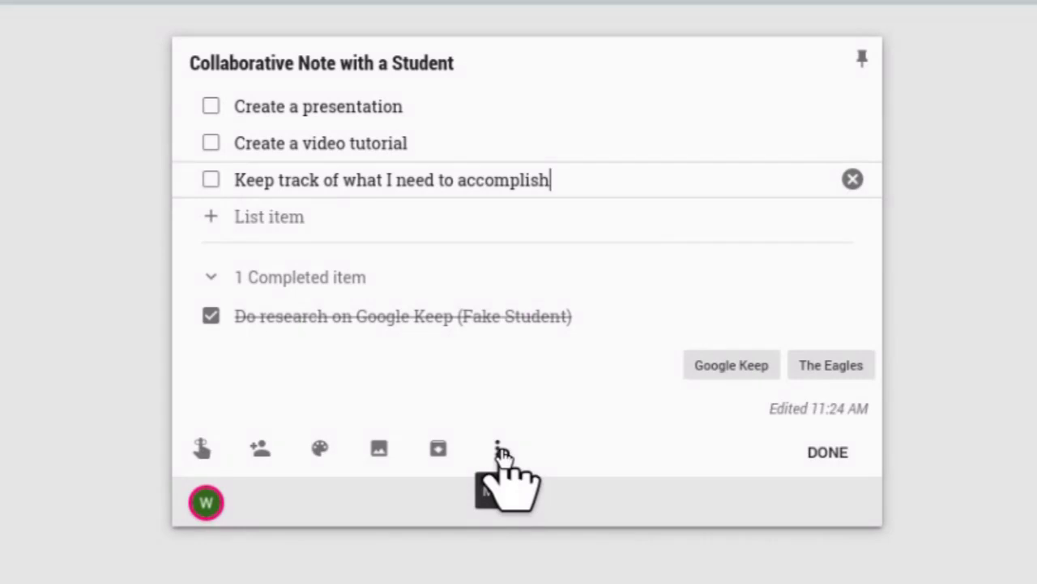
left_click(501, 360)
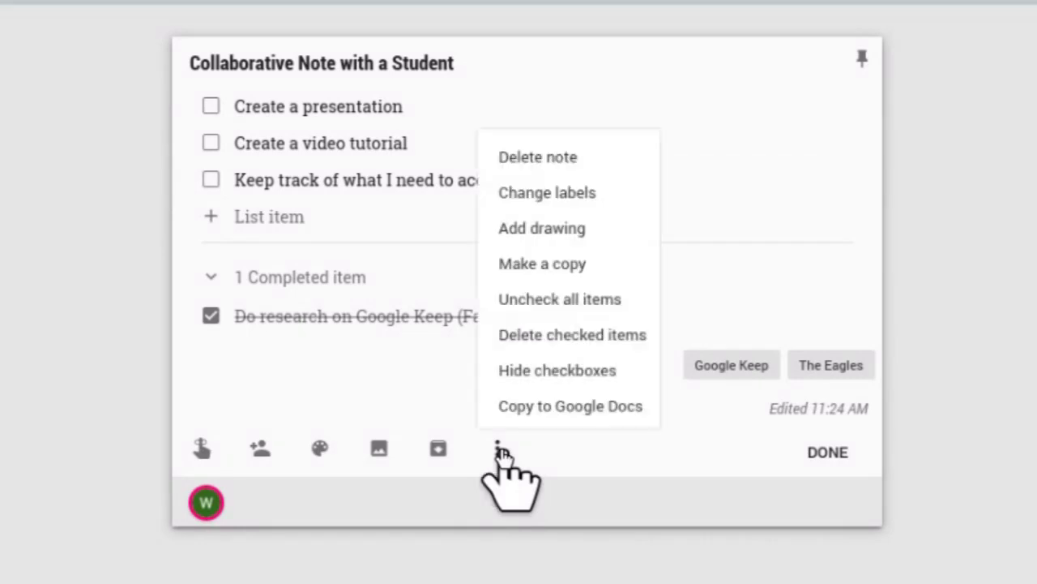
left_click(543, 230)
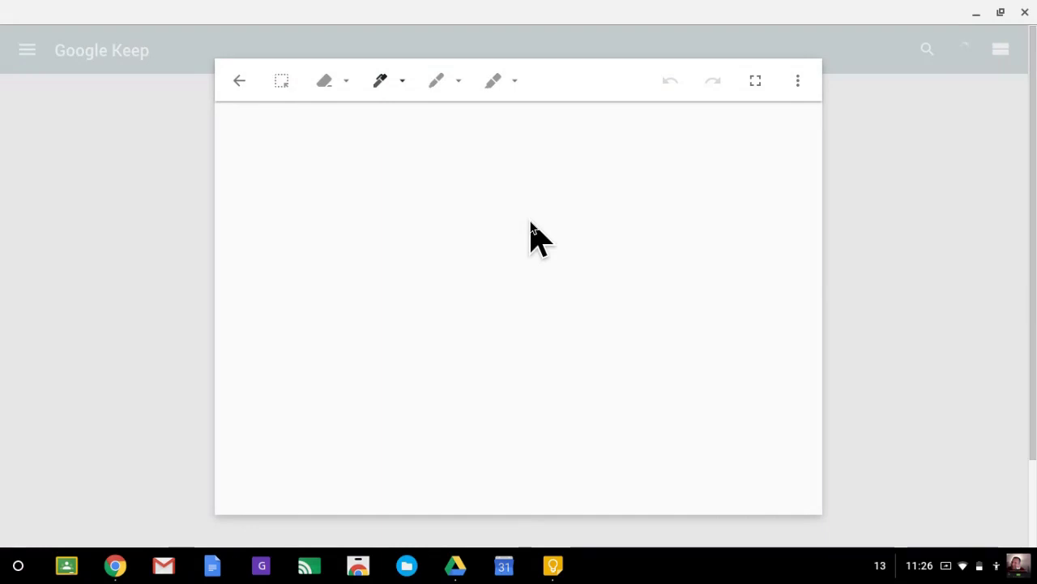
Step: Handwrite "Hello!" with the pen across the upper part of the drawing and return to the note
left_click_drag(347, 158, 359, 322)
left_click_drag(378, 159, 393, 275)
left_click_drag(354, 236, 411, 232)
left_click_drag(411, 240, 487, 237)
left_click_drag(476, 137, 490, 252)
left_click_drag(506, 144, 526, 252)
left_click_drag(564, 177, 565, 188)
left_click_drag(600, 144, 626, 242)
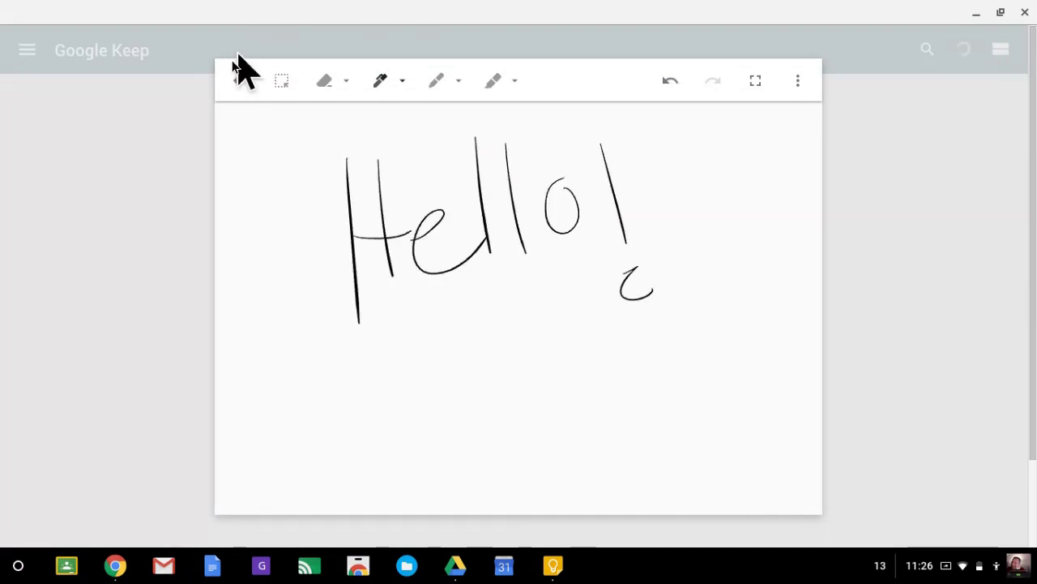
left_click(236, 80)
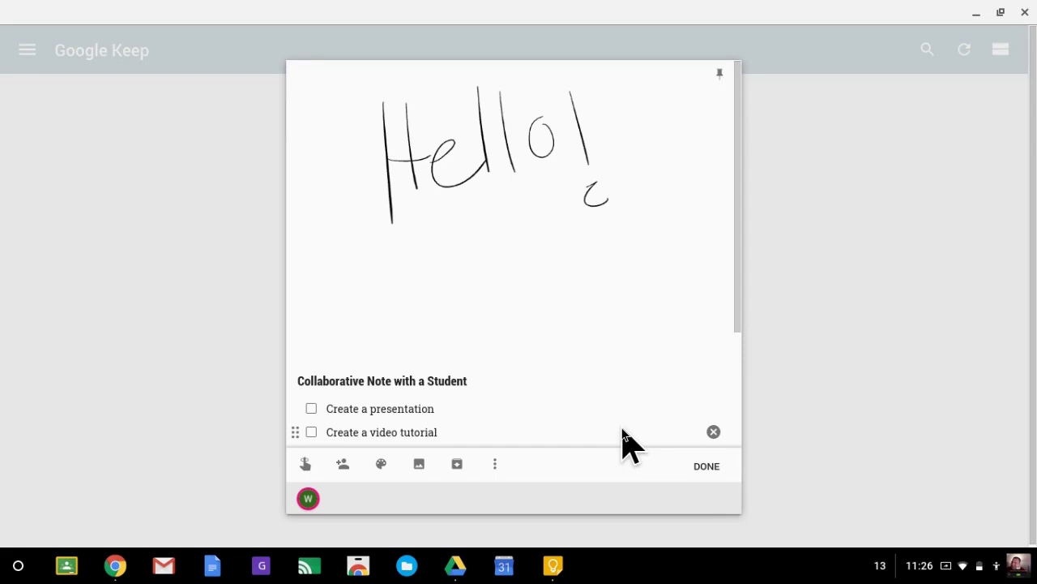
Step: Reopen the note's "Hello!" drawing and view it full screen
left_click(527, 199)
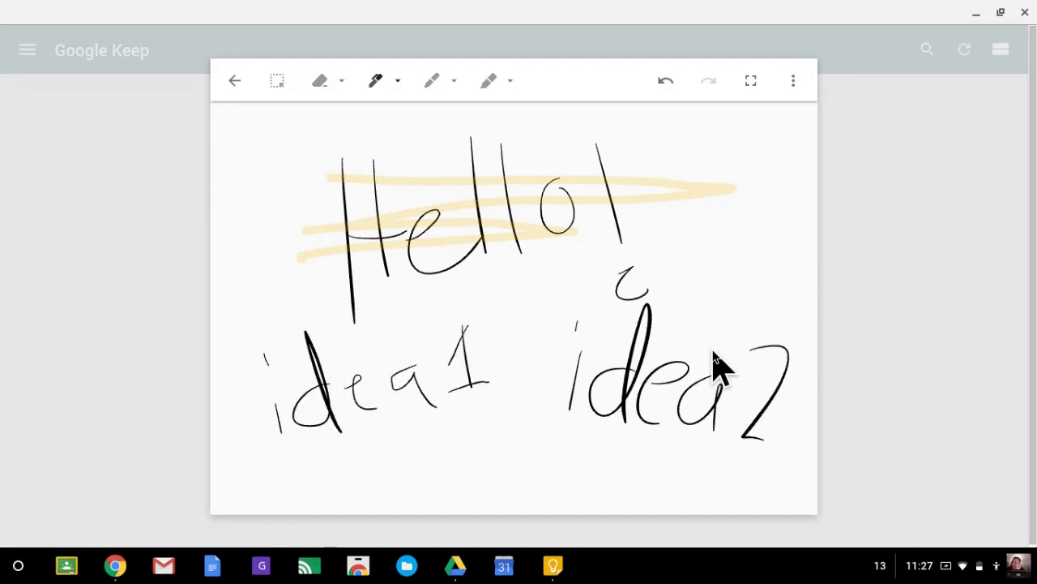
left_click(751, 83)
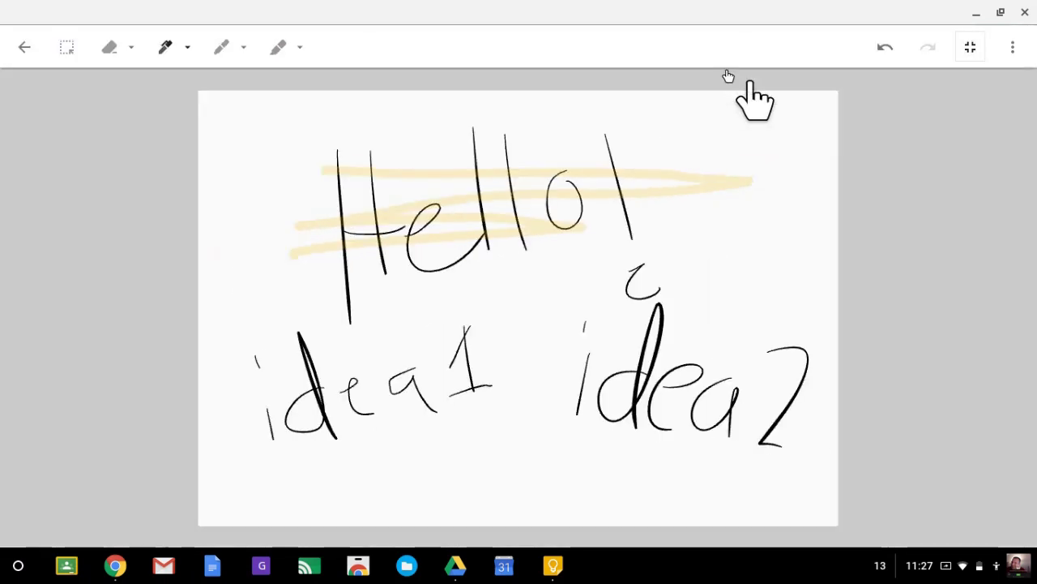
Step: Select the handwritten "idea1", shrink it to about half size and place it in the drawing's lower-left corner
left_click(65, 49)
mouse_move(231, 360)
left_mouse_down()
mouse_move(503, 424)
mouse_move(498, 437)
left_mouse_up()
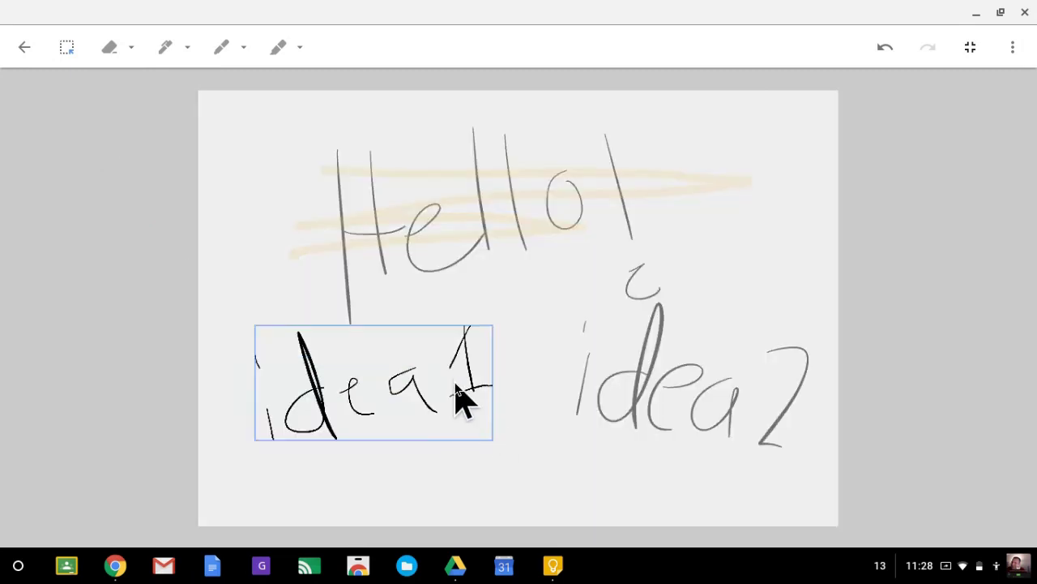
mouse_move(455, 389)
left_mouse_down()
mouse_move(404, 400)
mouse_move(465, 398)
left_mouse_up()
scroll(338, 398, "down", 5)
mouse_move(362, 394)
left_mouse_down()
mouse_move(284, 416)
mouse_move(287, 435)
left_mouse_up()
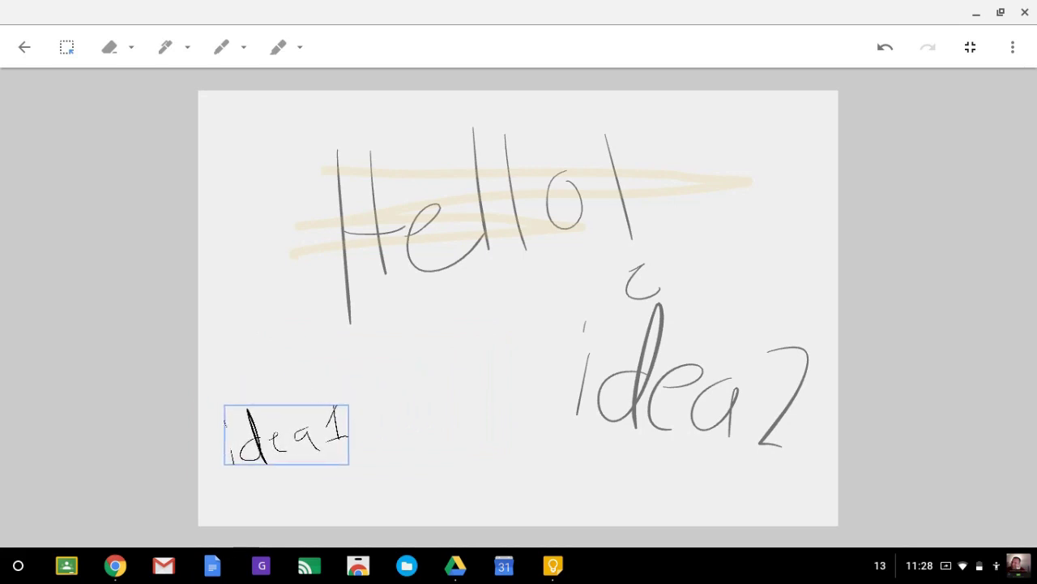
Step: Select the handwritten "idea2", shrink it and place it in the drawing's lower-right corner, then switch back to the pen
left_click(519, 348)
mouse_move(558, 373)
left_mouse_down()
mouse_move(816, 429)
mouse_move(813, 444)
mouse_move(796, 444)
mouse_move(741, 432)
left_mouse_up()
mouse_move(679, 393)
left_mouse_down()
mouse_move(521, 453)
mouse_move(557, 437)
mouse_move(730, 444)
left_mouse_up()
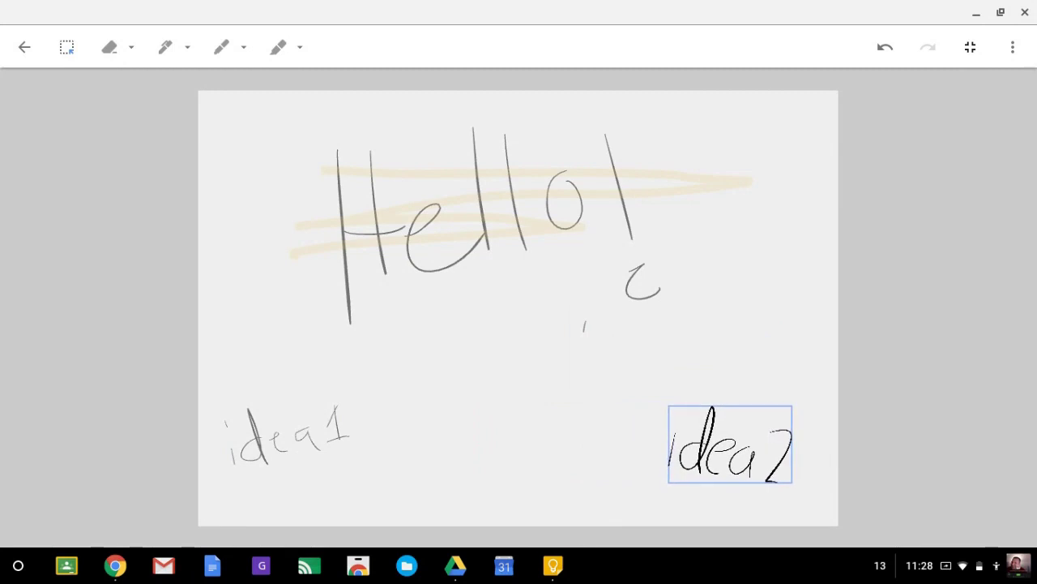
left_click(166, 47)
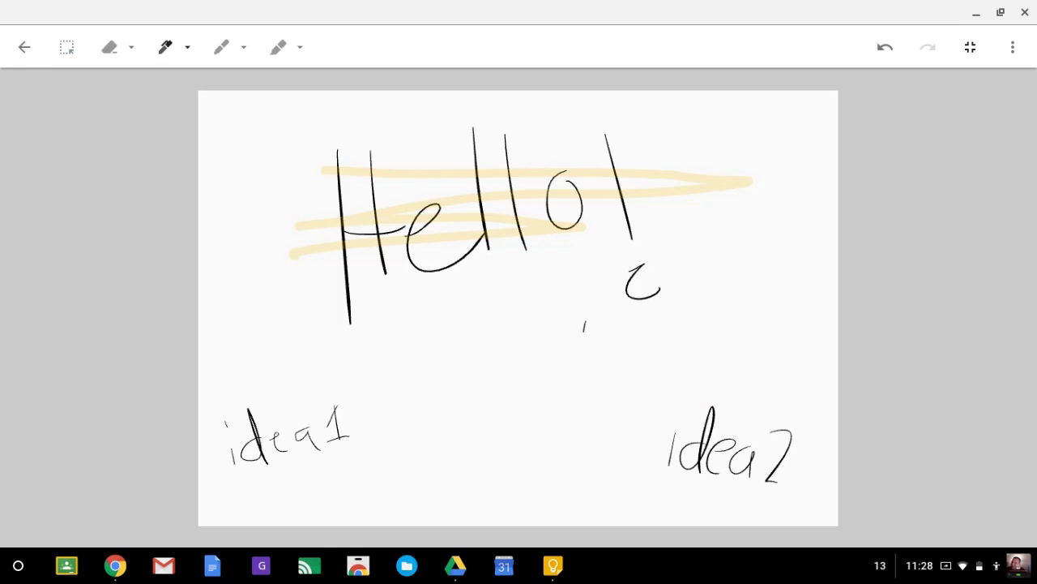
Step: Examine the drawing's handwriting both close up and at a wider view
scroll(518, 308, "up", 5)
scroll(519, 308, "down", 3)
scroll(518, 308, "up", 3)
scroll(519, 308, "down", 3)
scroll(518, 308, "up", 3)
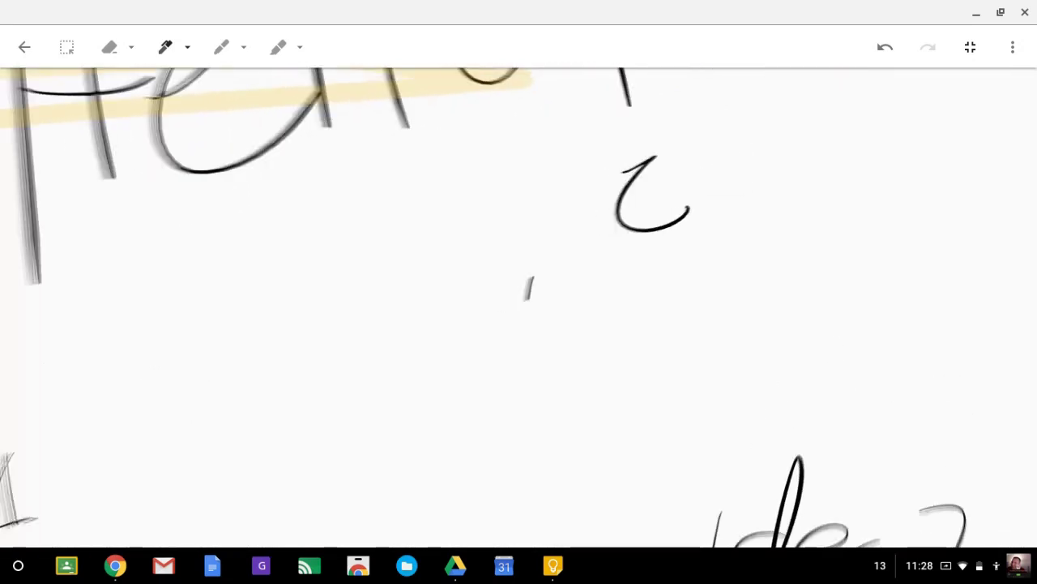
scroll(519, 308, "down", 3)
scroll(518, 307, "up", 3)
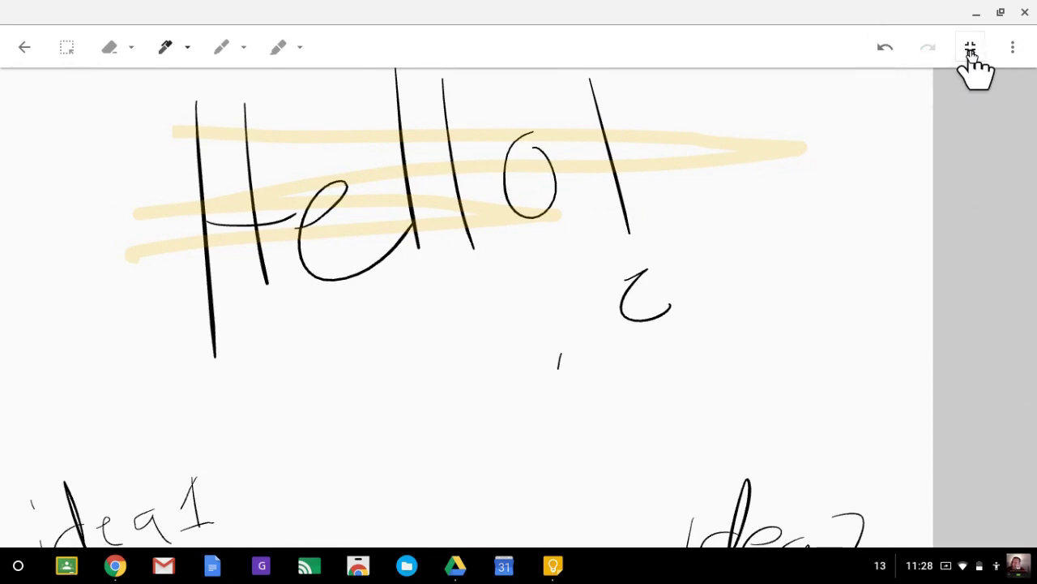
Step: Add a second blank drawing to the note and flip between the two drawings
left_click(1011, 49)
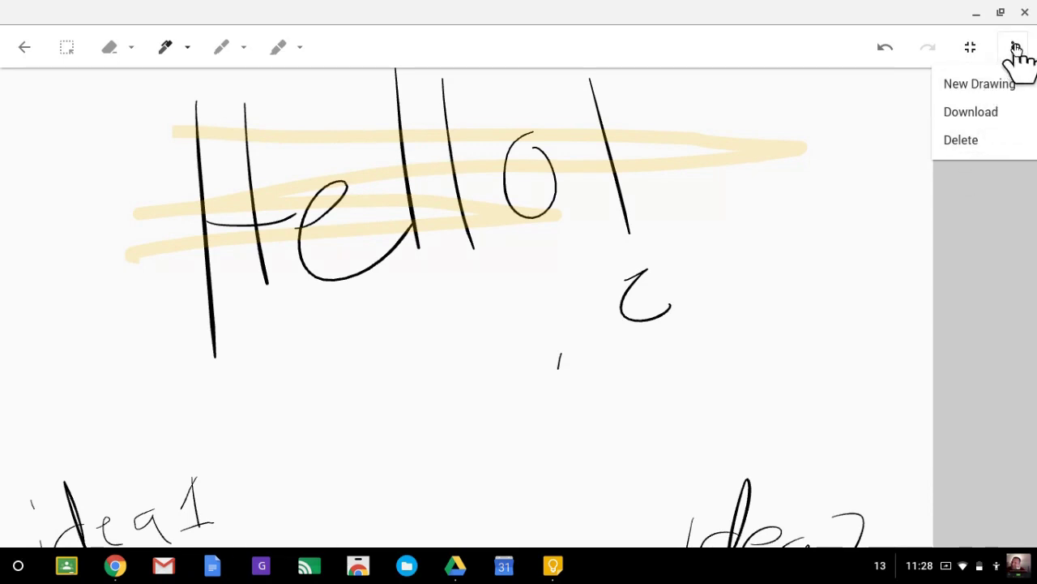
left_click(979, 84)
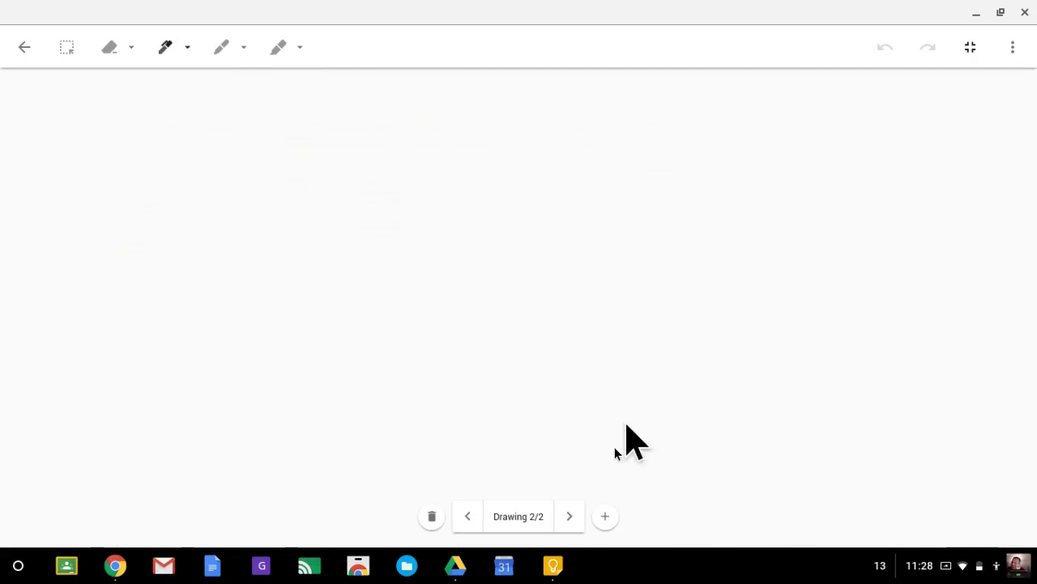
left_click(473, 517)
left_click(567, 518)
Step: Handwrite "Hi" with the black pen left of centre in the second drawing
left_click_drag(335, 183, 343, 359)
left_click_drag(384, 185, 393, 345)
left_click_drag(346, 274, 398, 267)
left_click_drag(464, 255, 465, 318)
left_click_drag(461, 197, 454, 216)
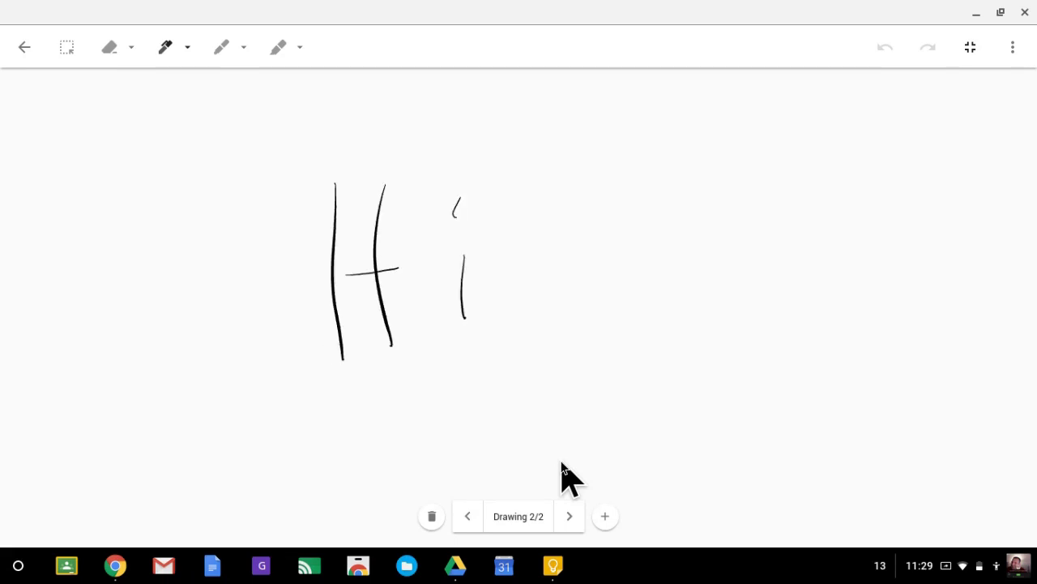
Step: Circle the "Hi" with the red marker and draw a red arrow pointing at the circle from its right side
left_click(278, 46)
left_click(221, 46)
mouse_move(459, 132)
left_mouse_down()
mouse_move(232, 375)
mouse_move(563, 283)
mouse_move(413, 139)
left_mouse_up()
mouse_move(791, 290)
left_mouse_down()
mouse_move(833, 298)
mouse_move(569, 258)
mouse_move(663, 167)
left_mouse_up()
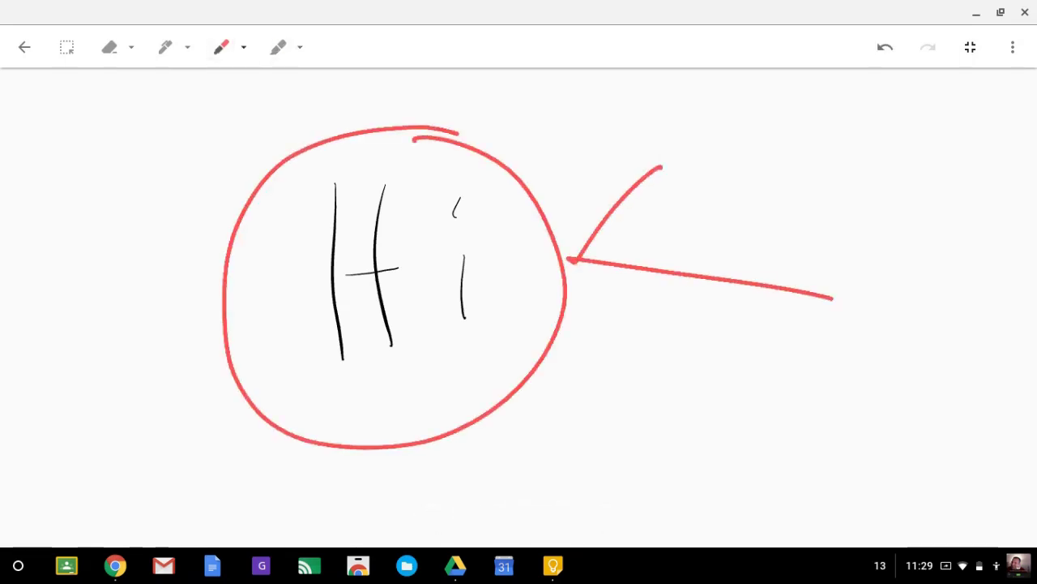
left_click_drag(573, 261, 638, 334)
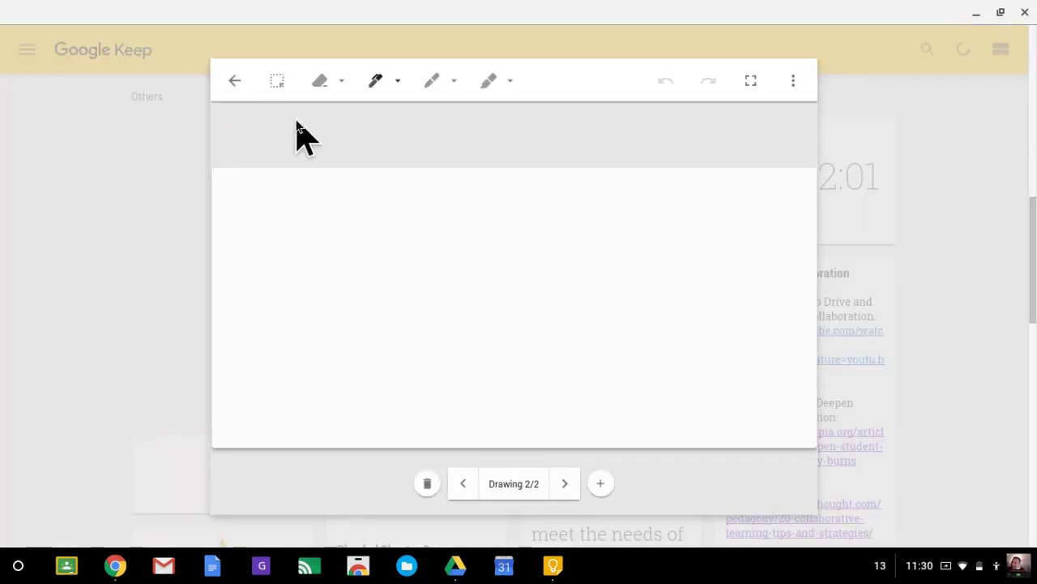
Step: Return to the note, check its second drawing once more and close the note
left_click(234, 80)
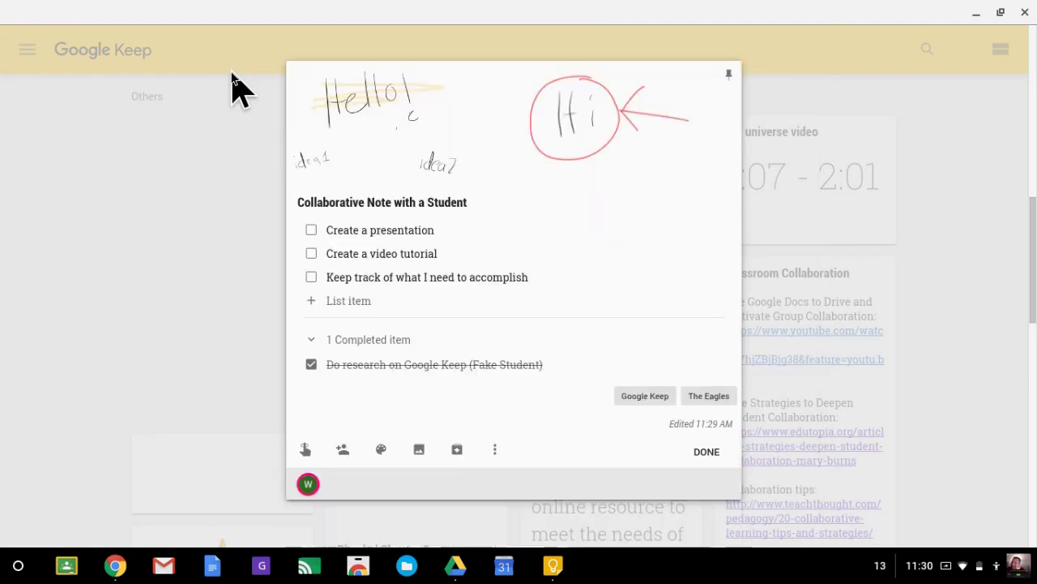
left_click(478, 117)
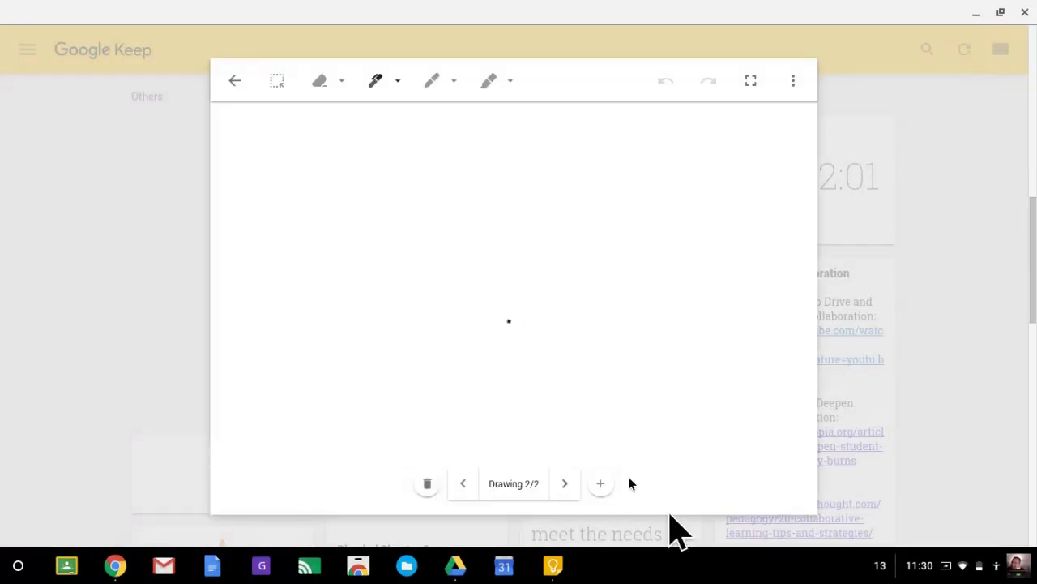
left_click(234, 80)
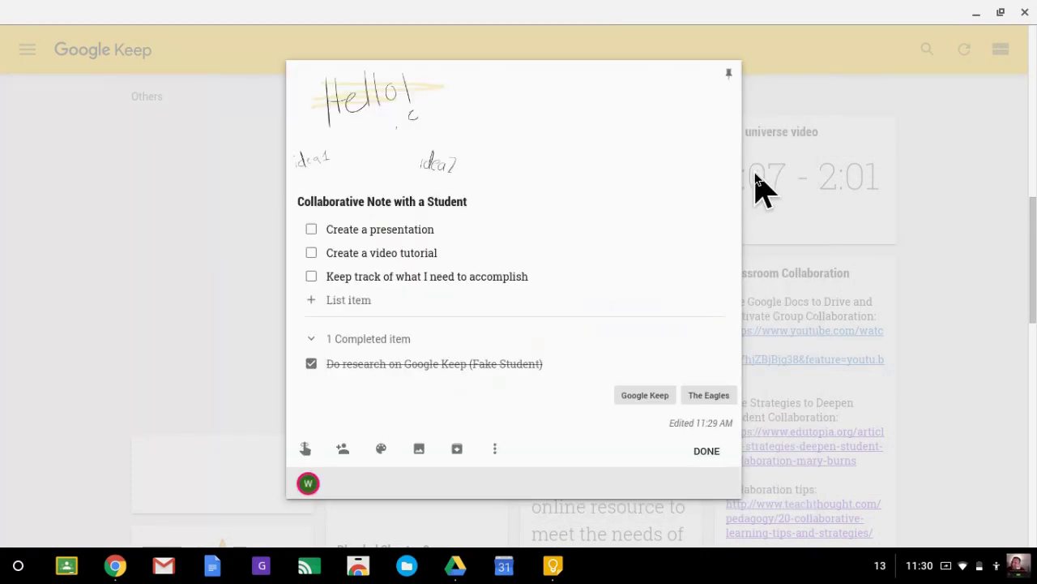
left_click(706, 450)
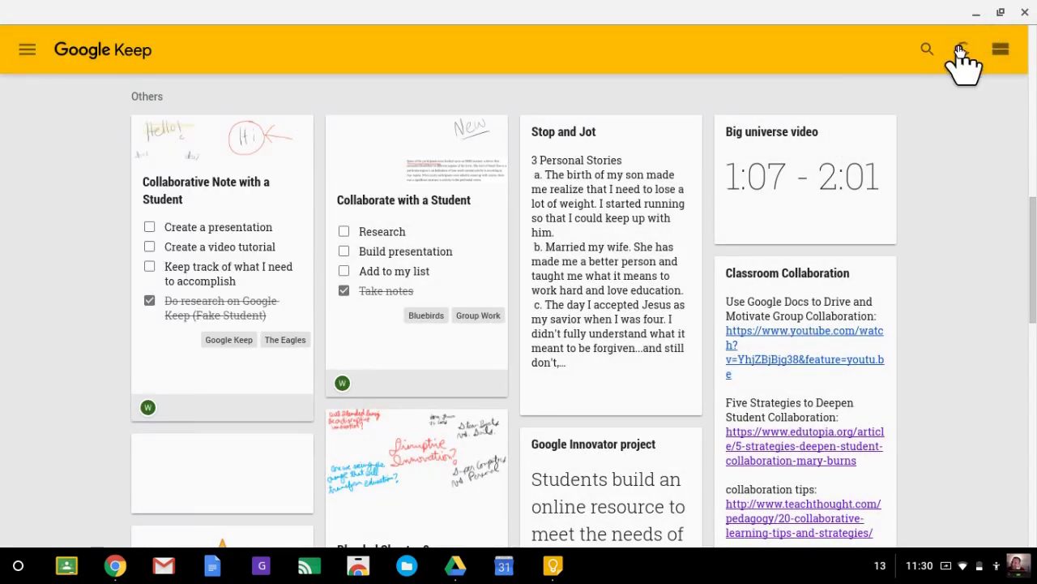
Step: Reopen the note's drawings, add a third drawing with "#3" underlined in red, and return to the note
left_click(229, 166)
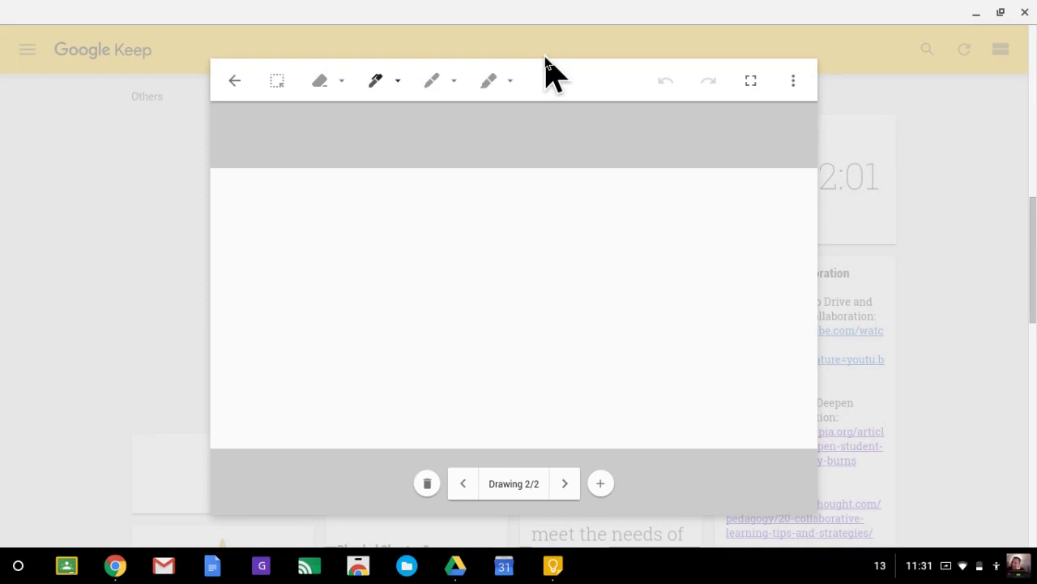
left_click(237, 82)
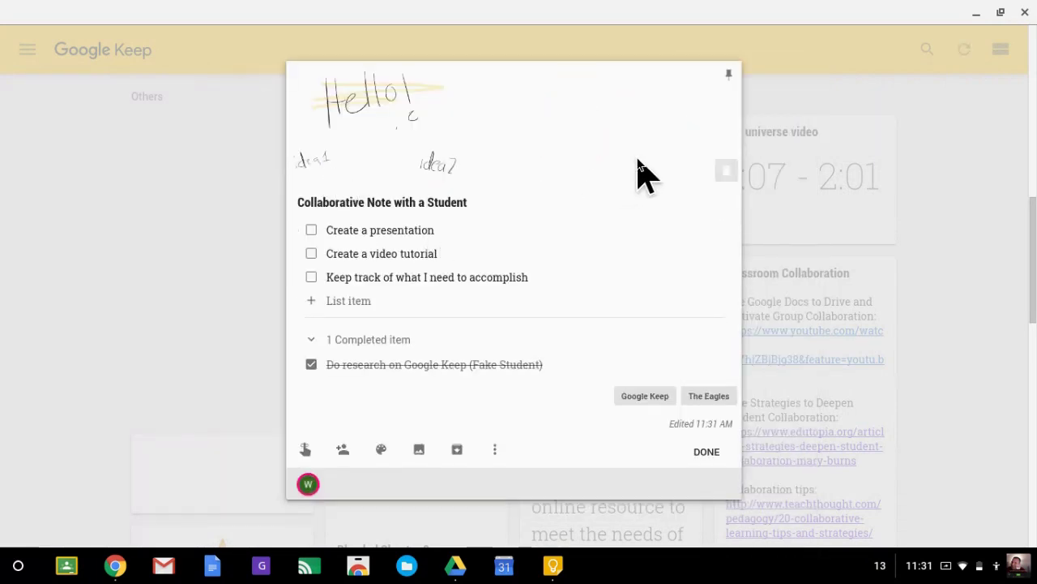
left_click(665, 131)
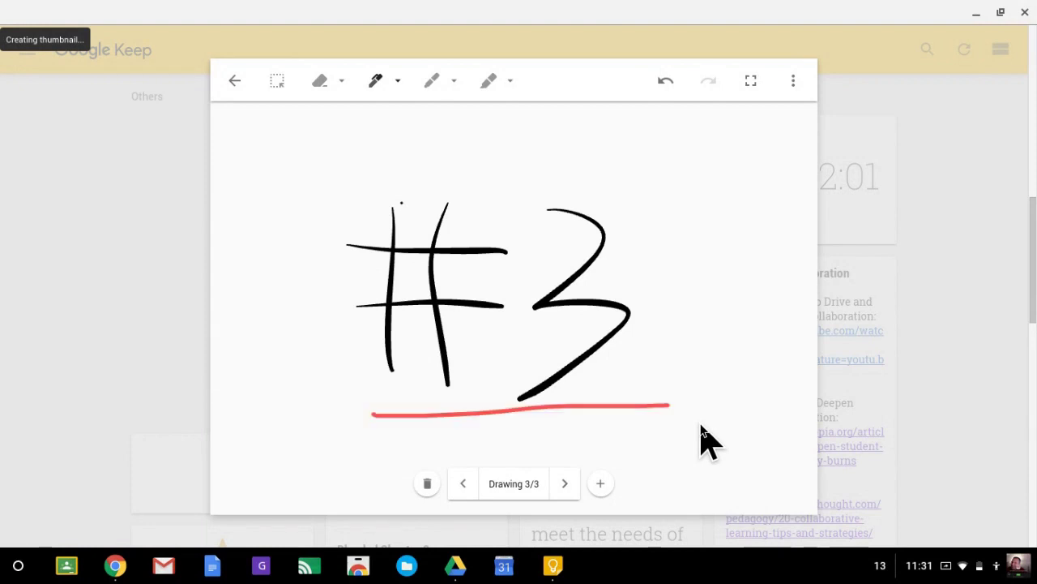
left_click(236, 79)
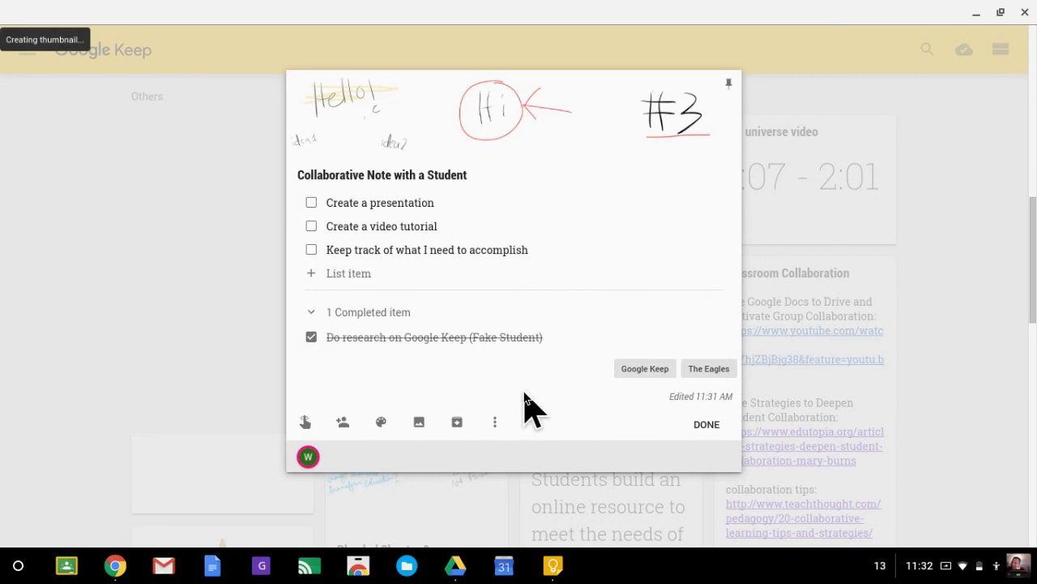
Step: Copy the "Collaborative Note with a Student" note to Google Docs
left_click(496, 422)
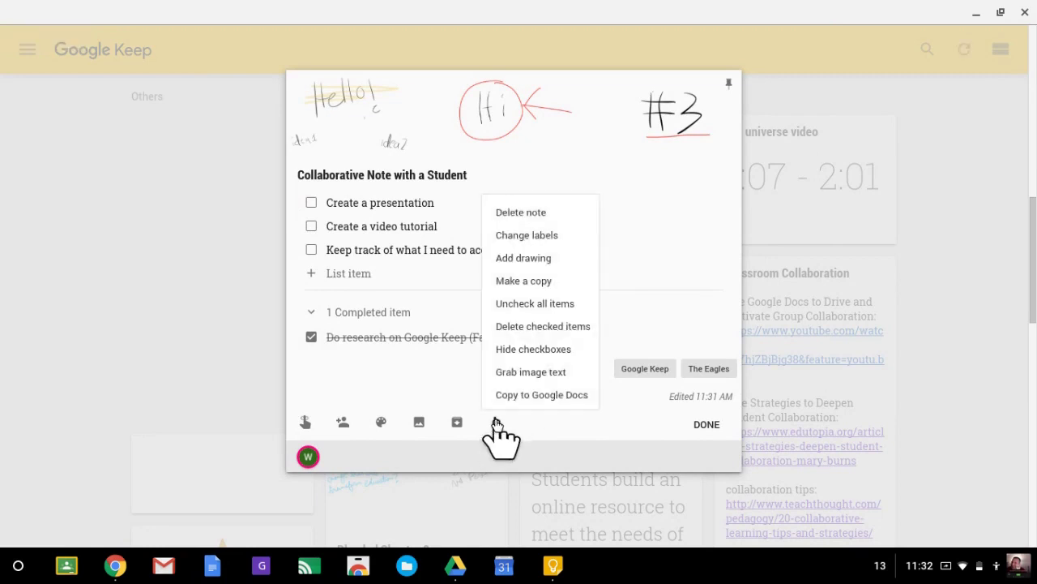
left_click(561, 396)
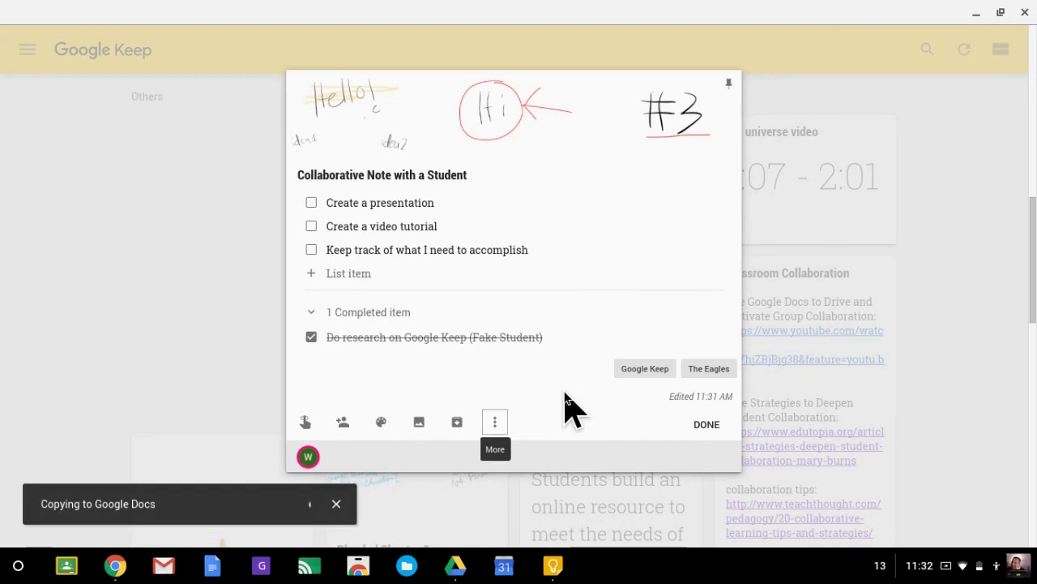